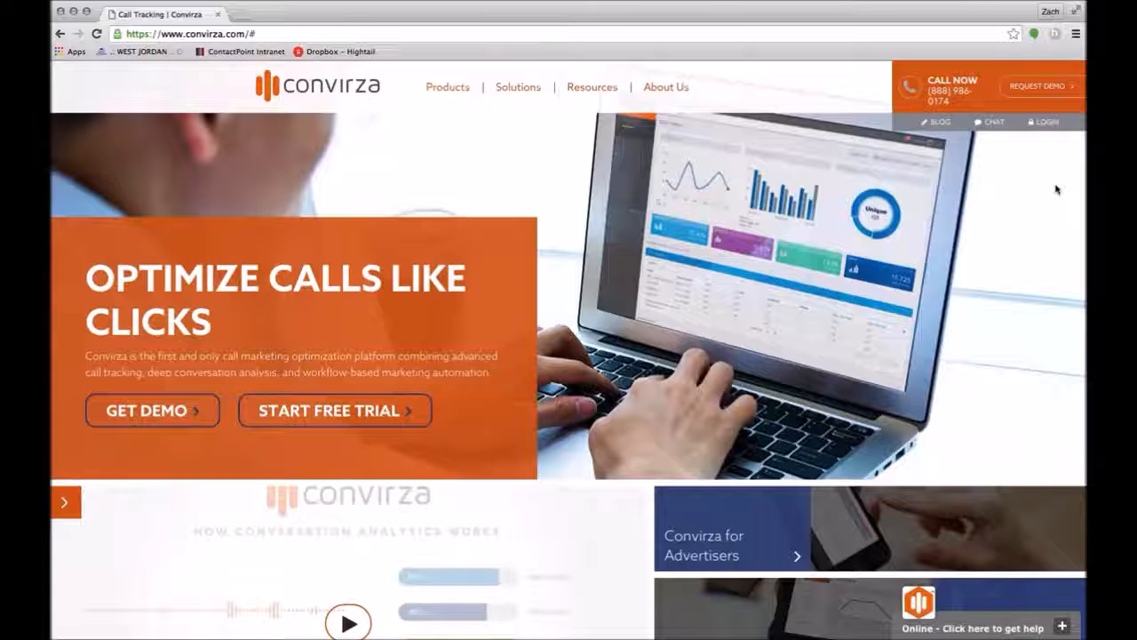
Log in to the Convirza for Advertisers platform from the company website using the saved credentials.
mouse_move(1045, 123)
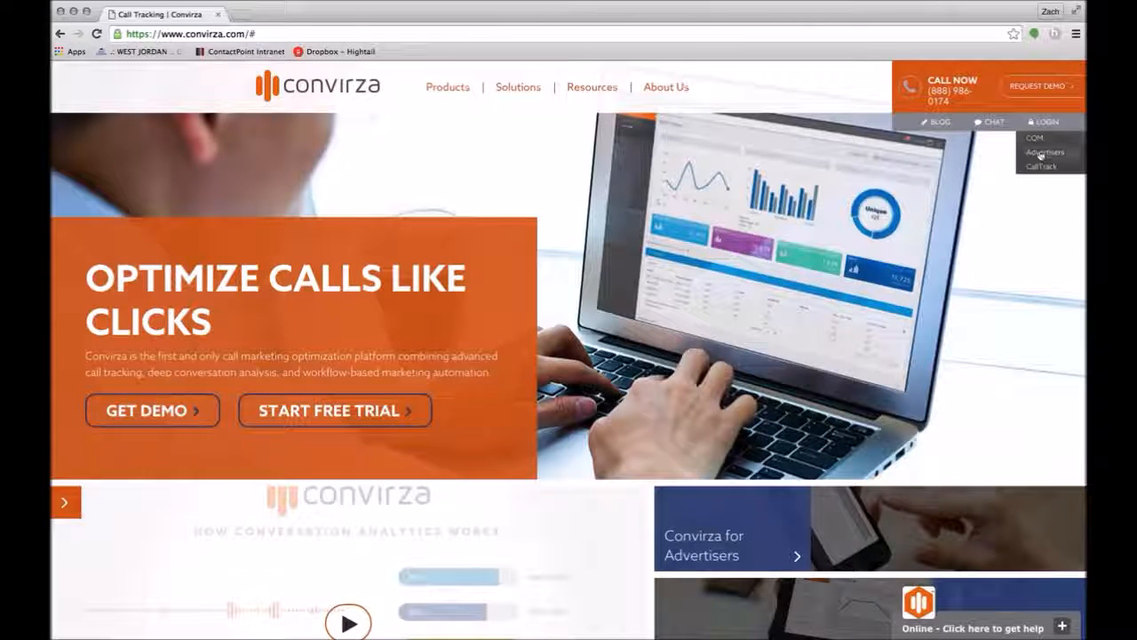
left_click(1045, 153)
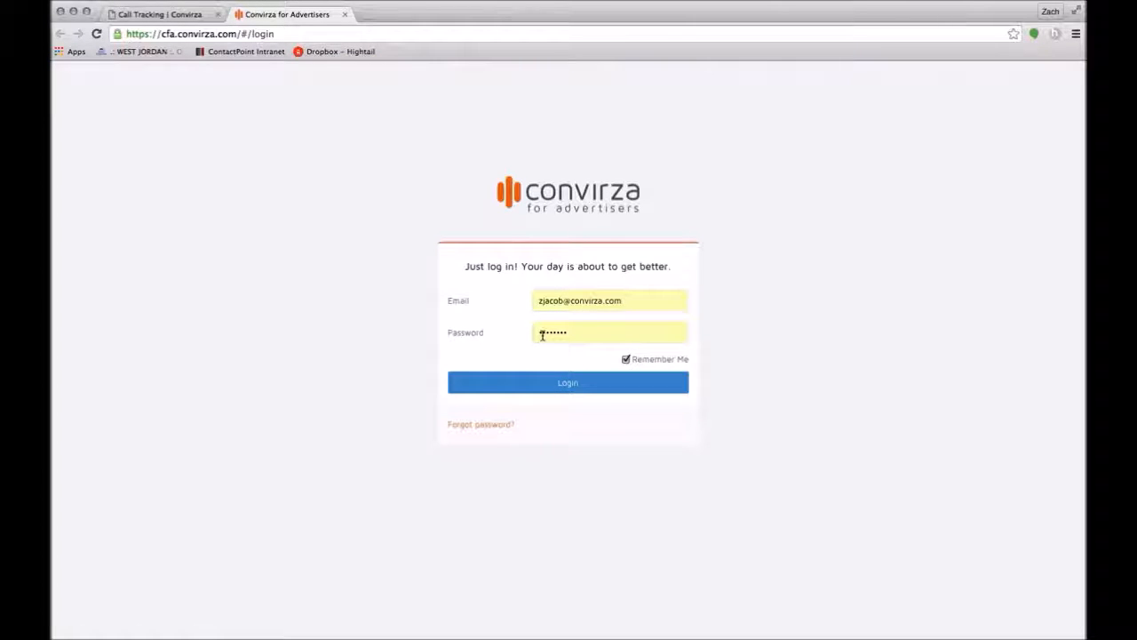
left_click(548, 382)
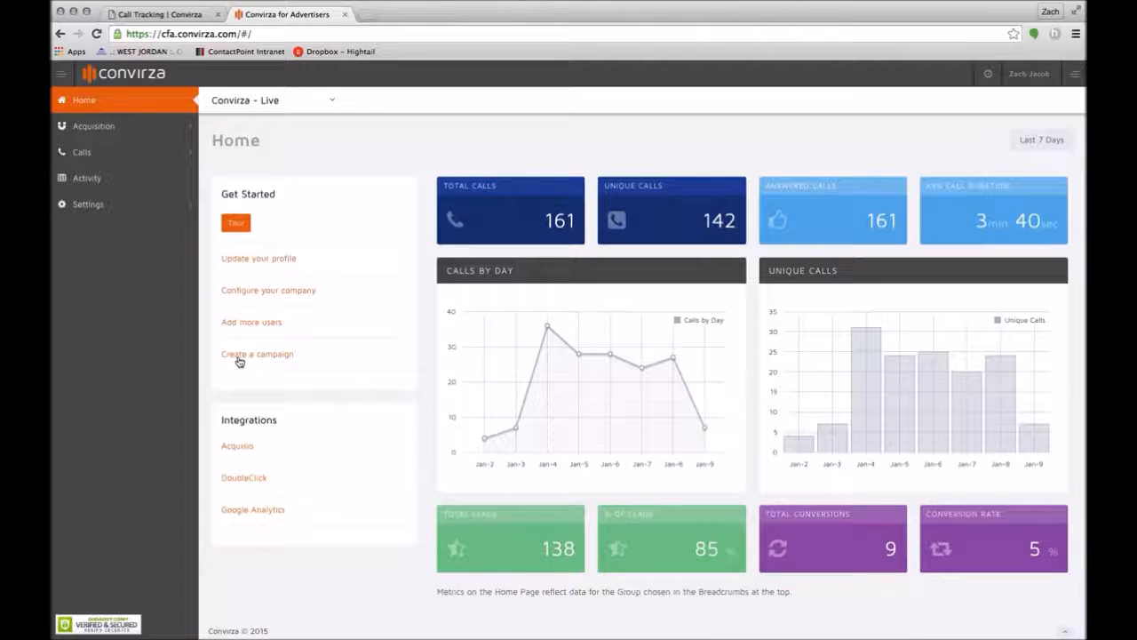
Start a new campaign from the campaign settings and name it "First Campaign 2016".
left_click(143, 207)
left_click(92, 233)
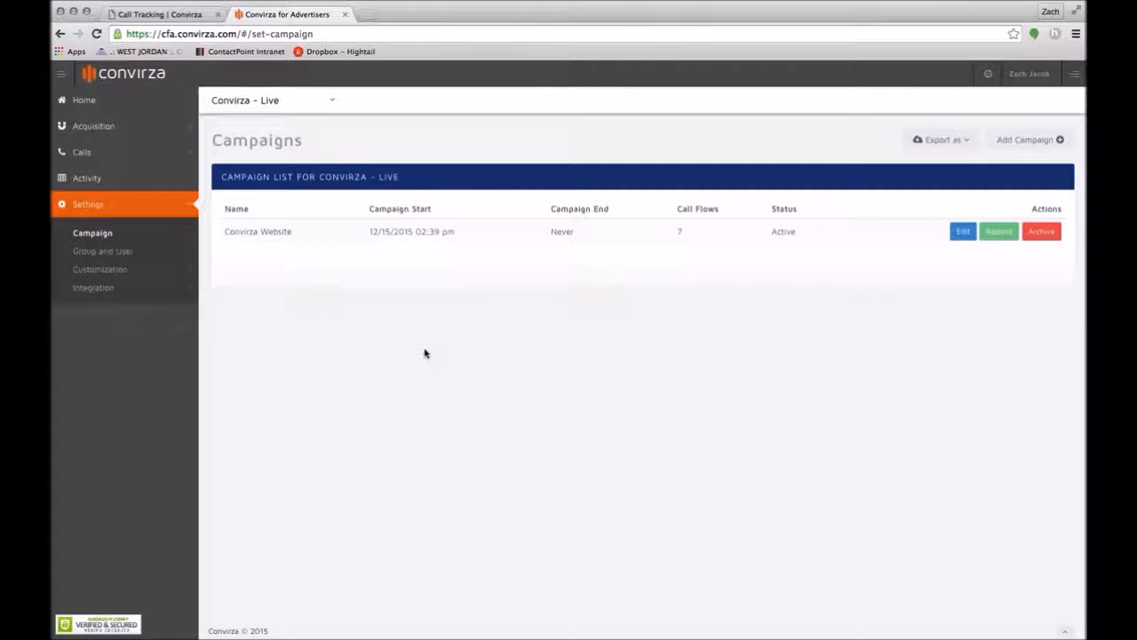
left_click(1022, 147)
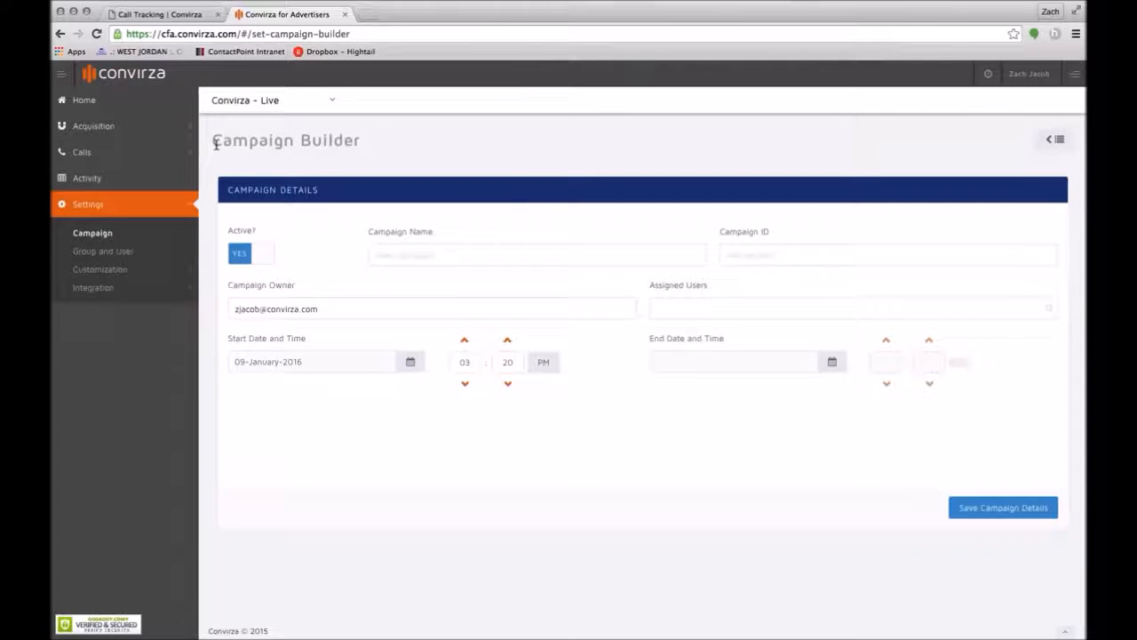
left_click(451, 251)
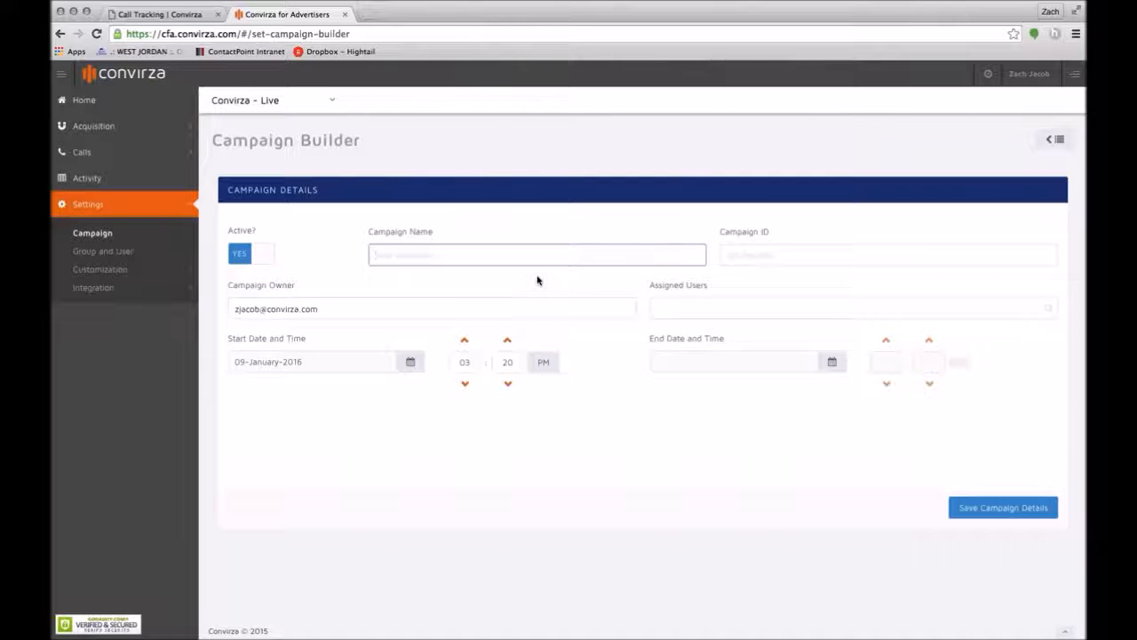
type("First Cm")
type("mpaign 2016")
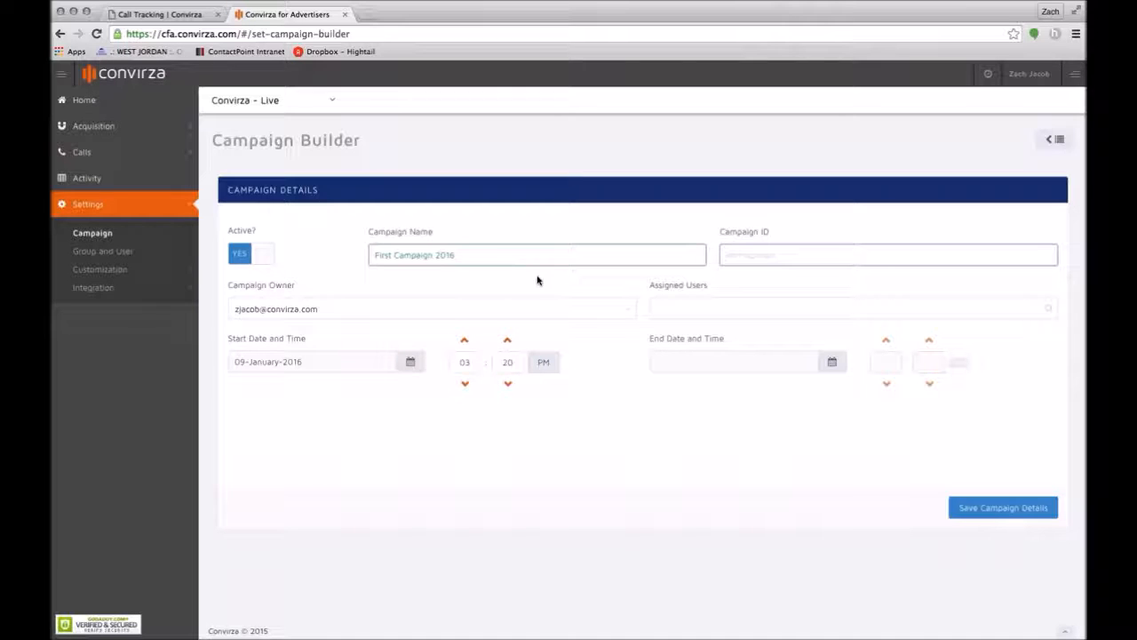
key("Tab")
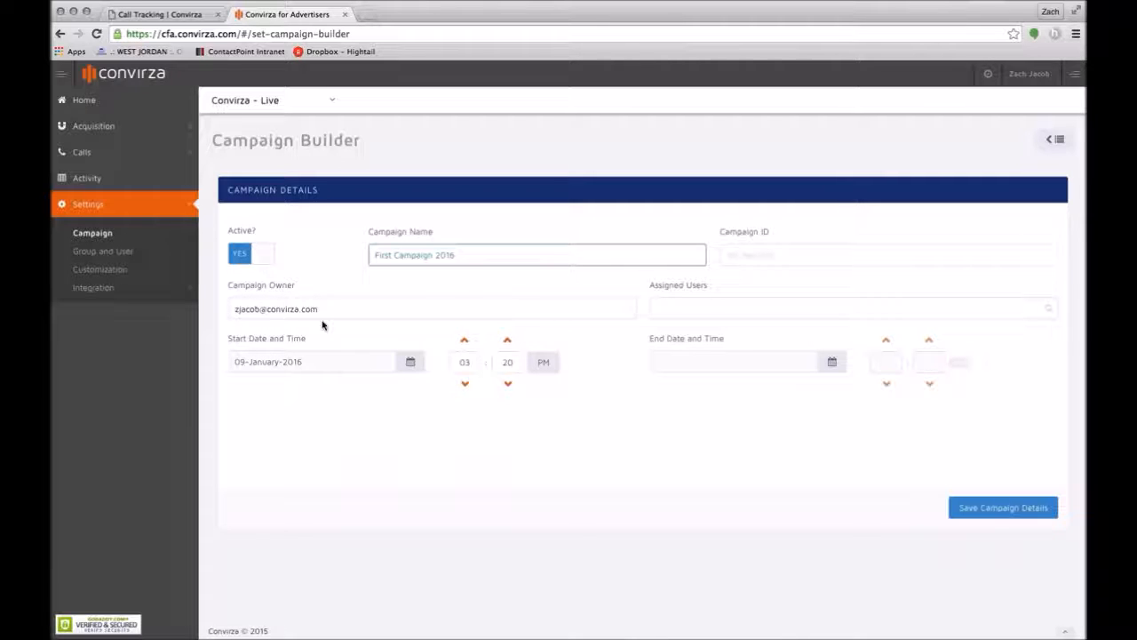
Assign a user from the Convirza - Live group to the campaign and save the campaign details.
left_click(707, 308)
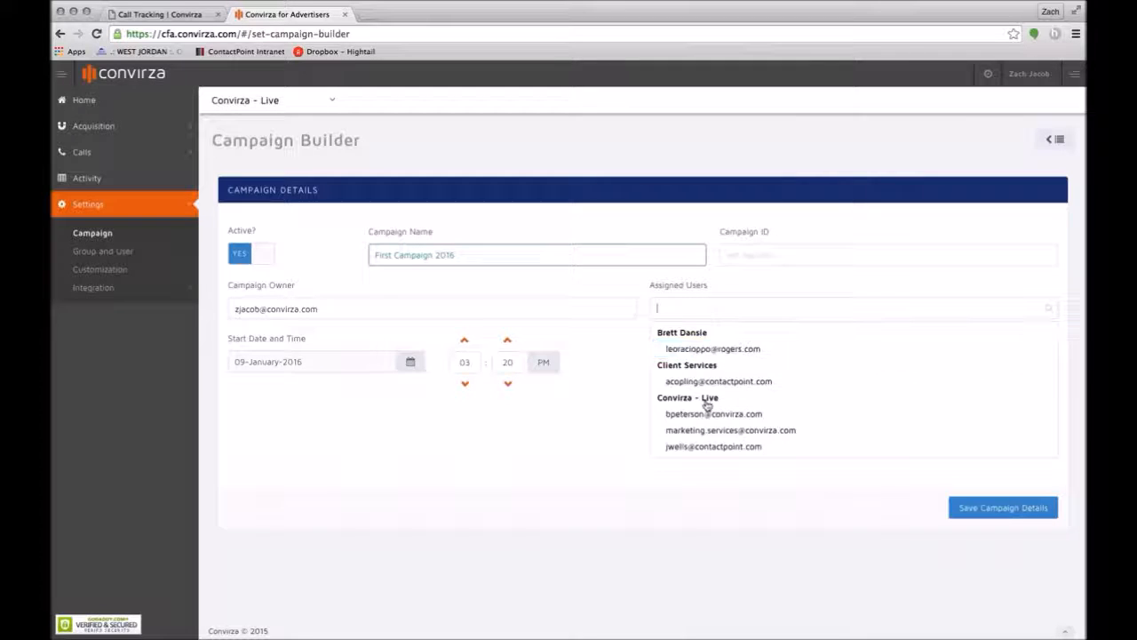
scroll(707, 402, "down", 5)
scroll(707, 404, "down", 6)
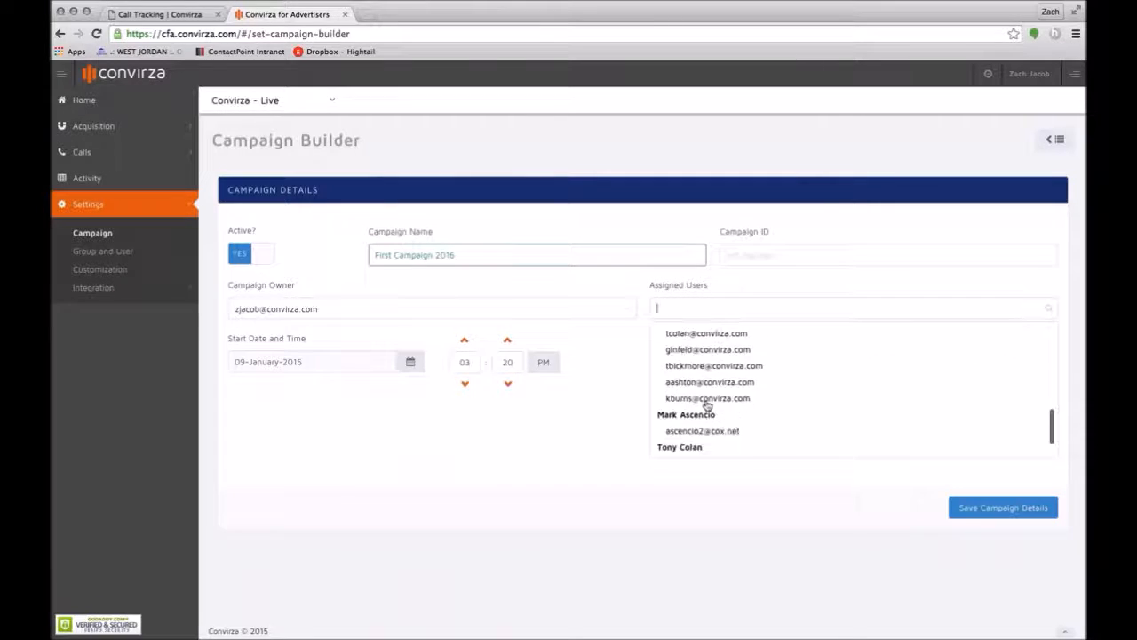
left_click(707, 364)
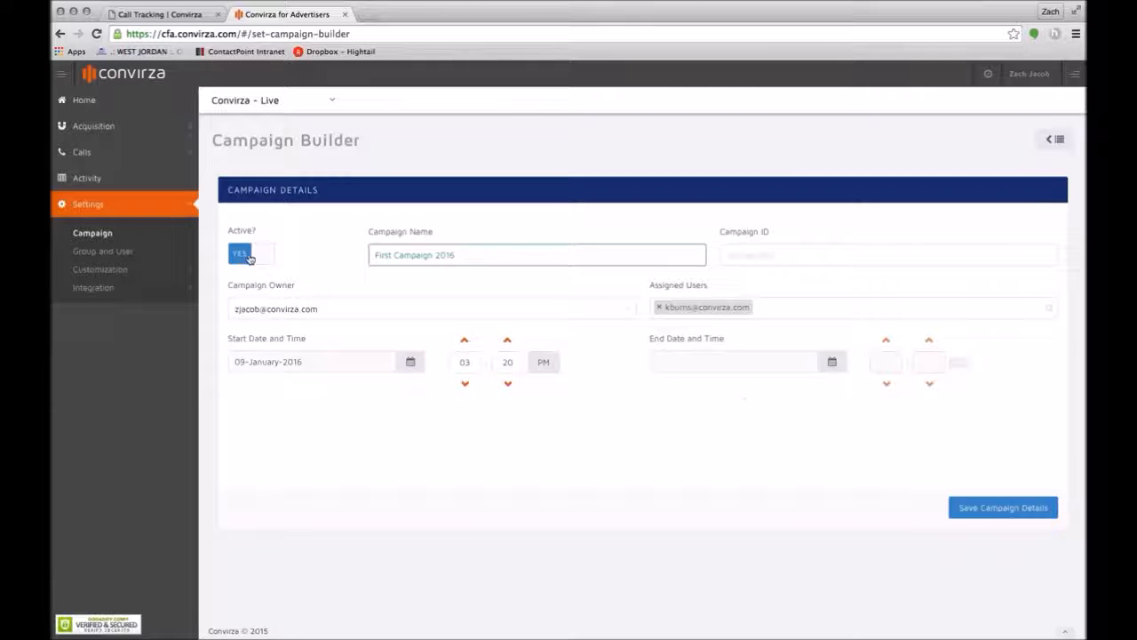
left_click(986, 508)
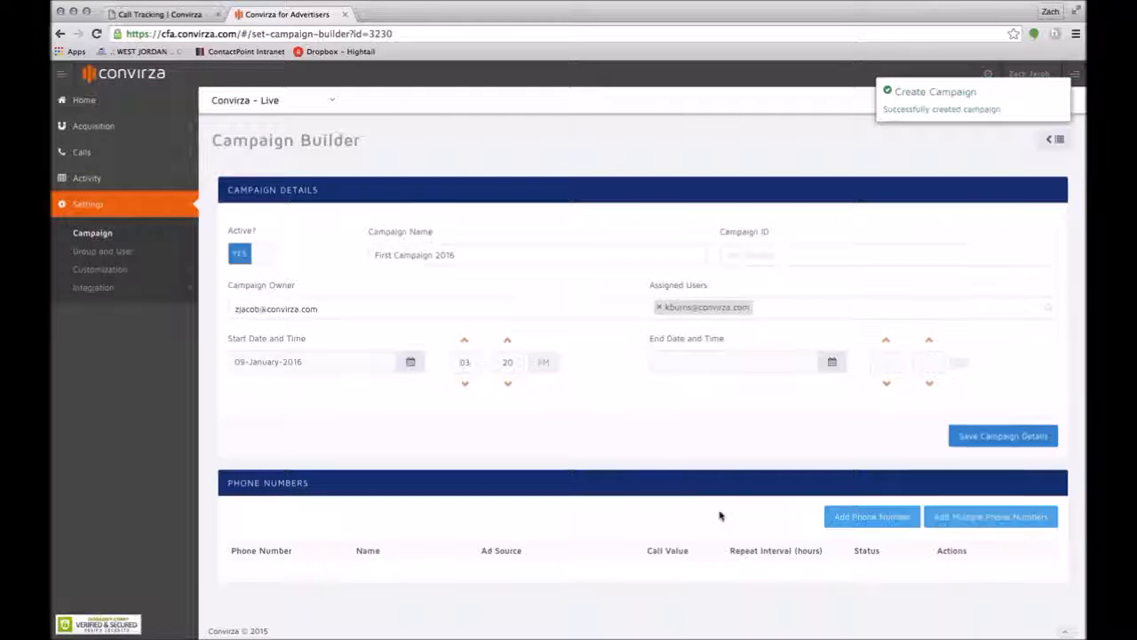
Add a single phone number to the campaign, searching area code 801 and choosing 801-DRAPER,UT as its location.
left_click(862, 524)
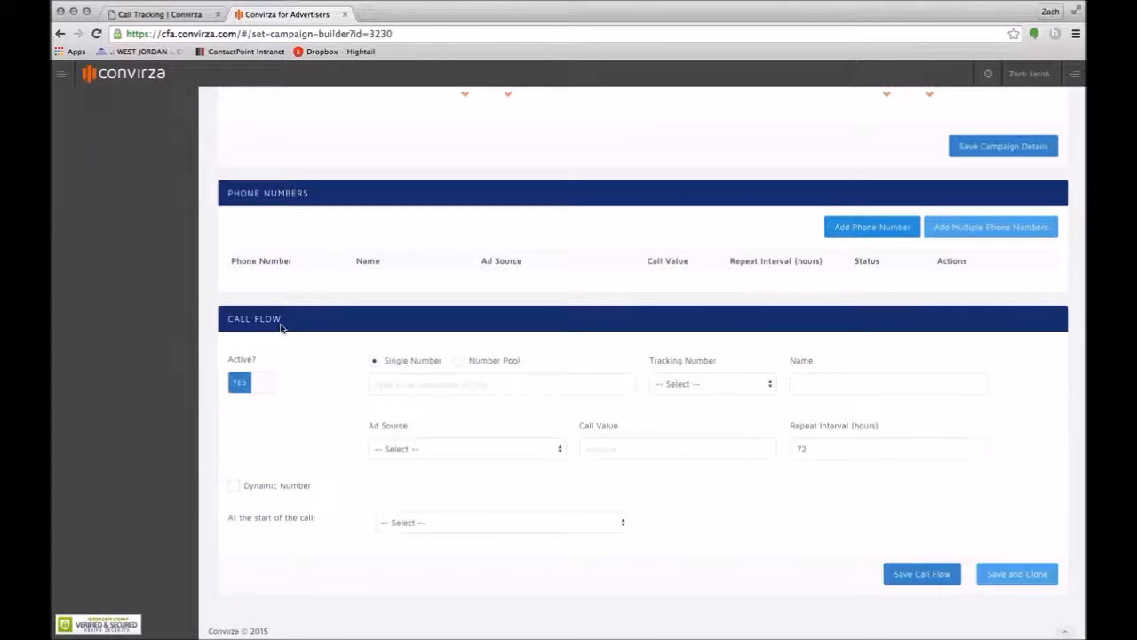
left_click(425, 384)
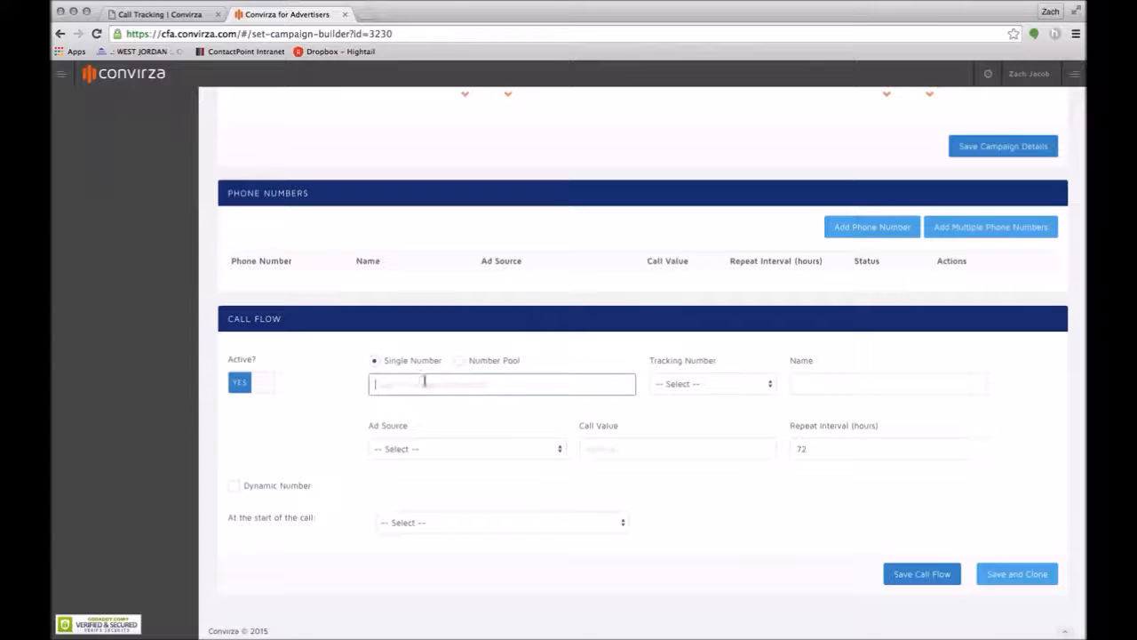
type("801")
scroll(451, 461, "down", 3)
scroll(450, 461, "down", 4)
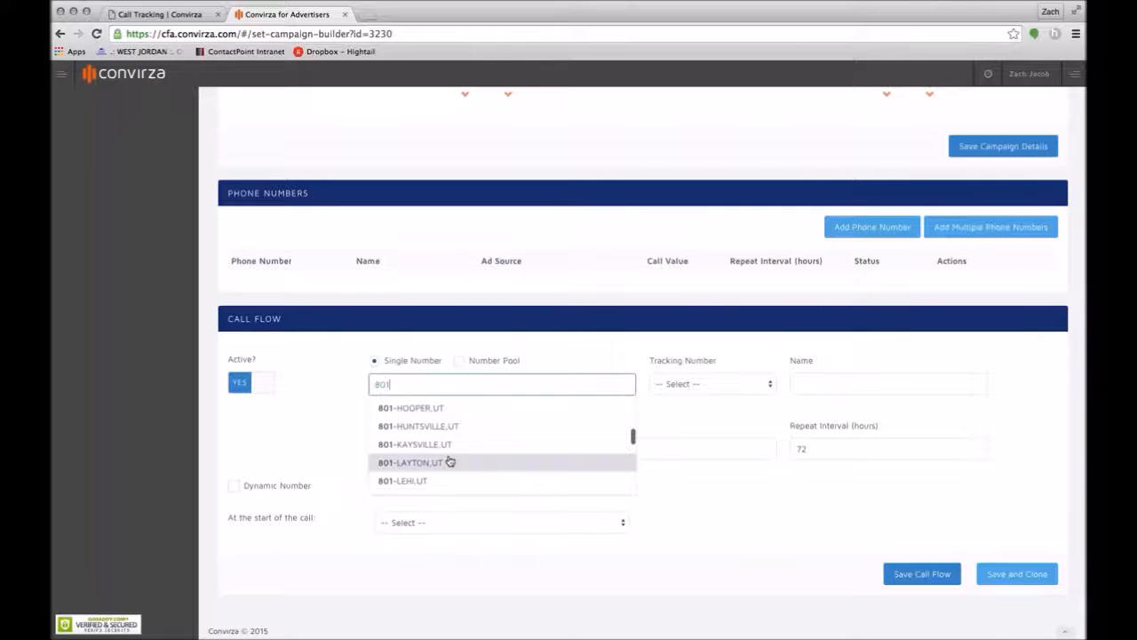
scroll(451, 461, "down", 3)
scroll(450, 461, "up", 8)
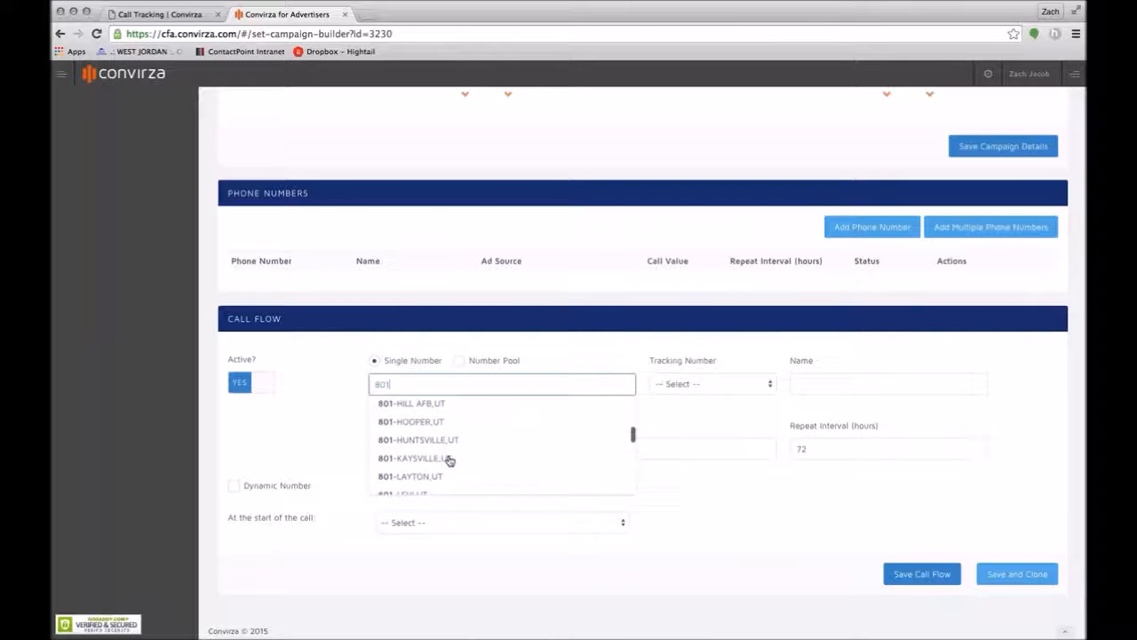
scroll(450, 461, "up", 2)
scroll(450, 461, "down", 3)
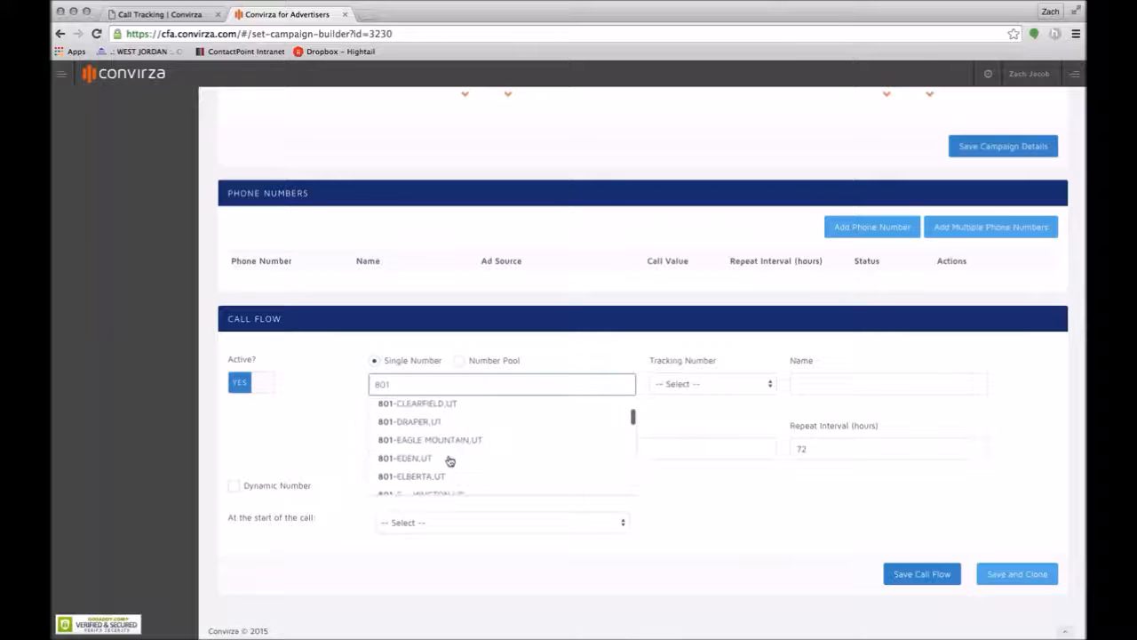
left_click(405, 423)
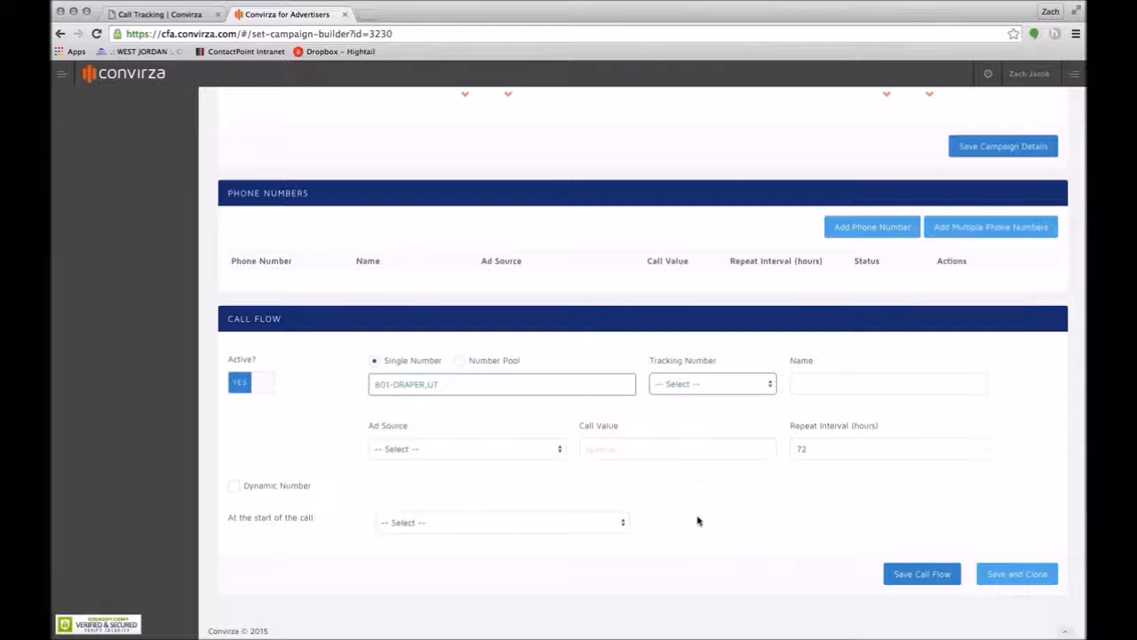
Choose an available tracking number for the call flow and name it "First Tracking Number".
left_click(680, 408)
left_click(816, 383)
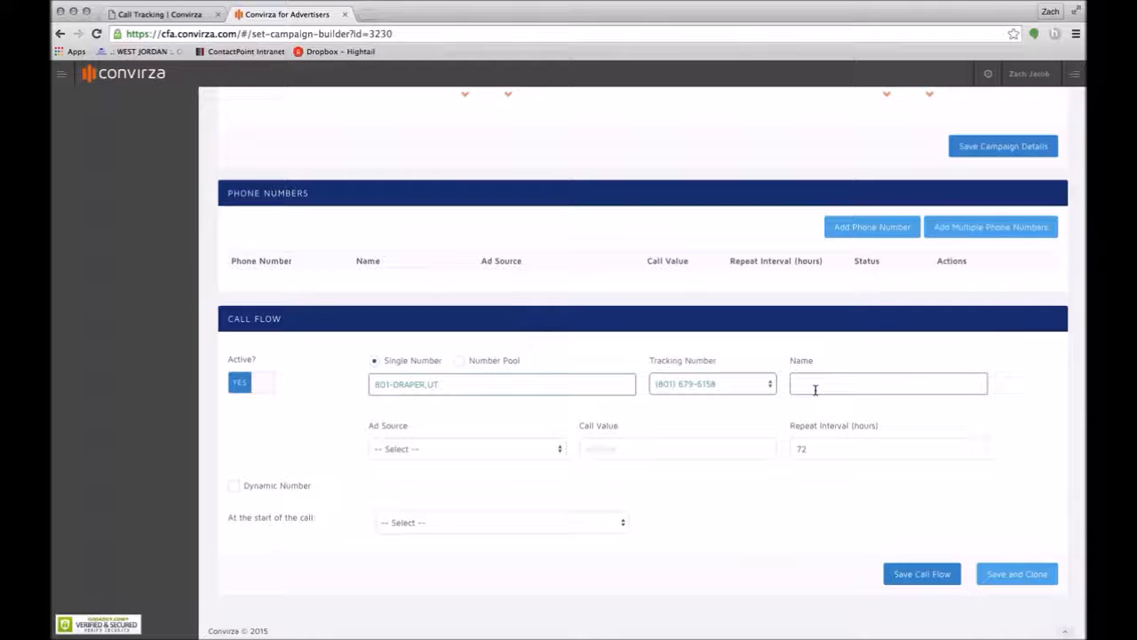
type("First")
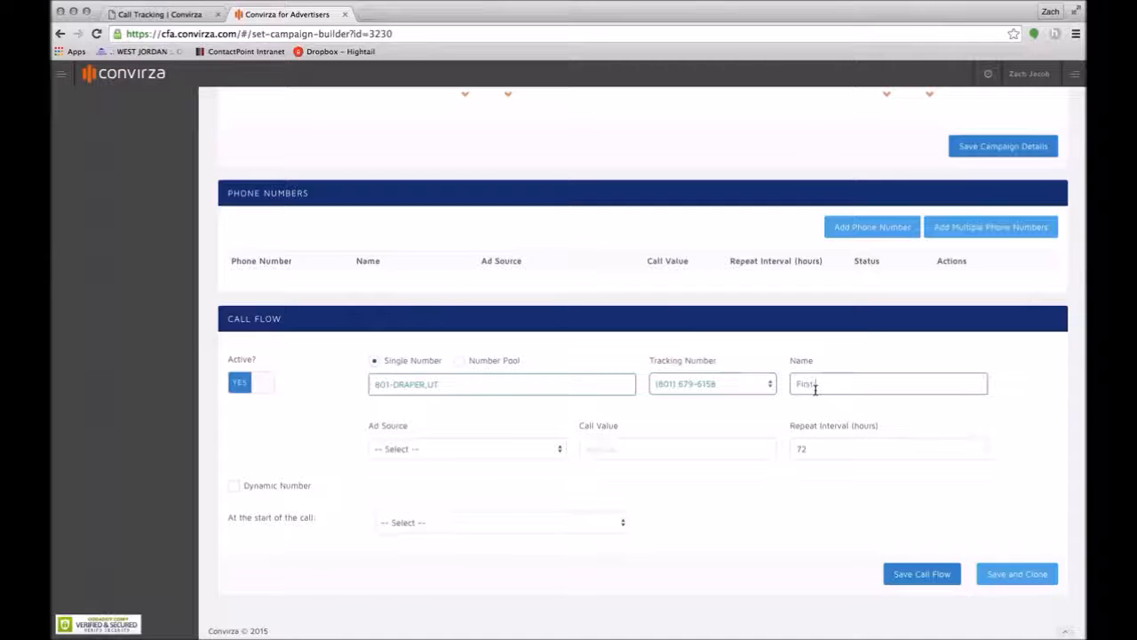
type(" Tracking Number")
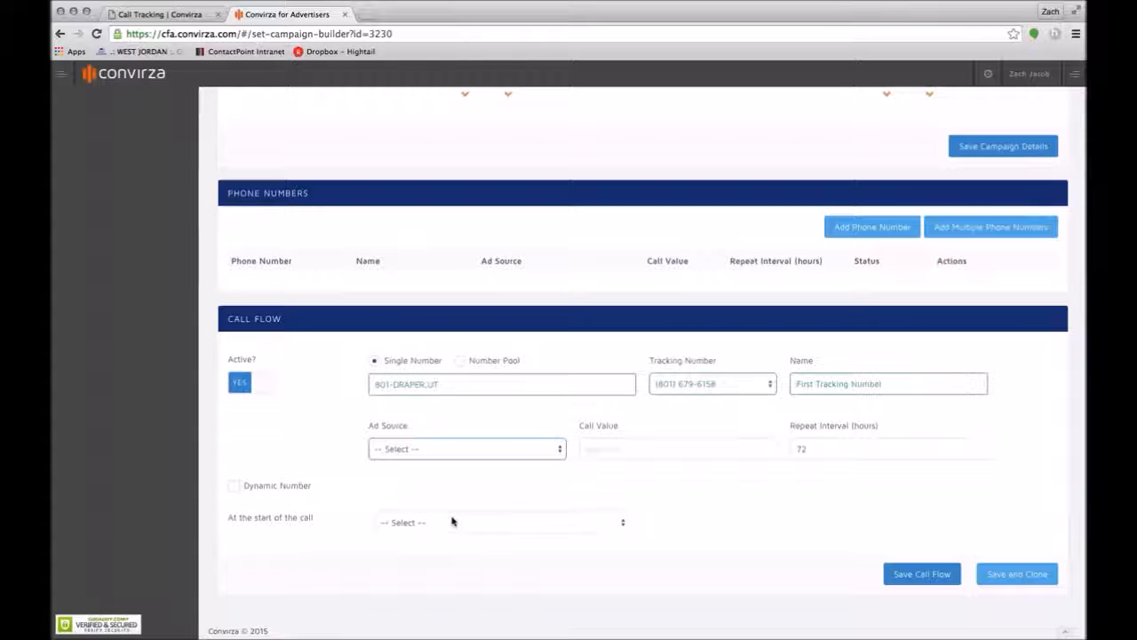
Set the call flow's ad source to Offline:Direct Mail and its call value to 5.
left_click(409, 513)
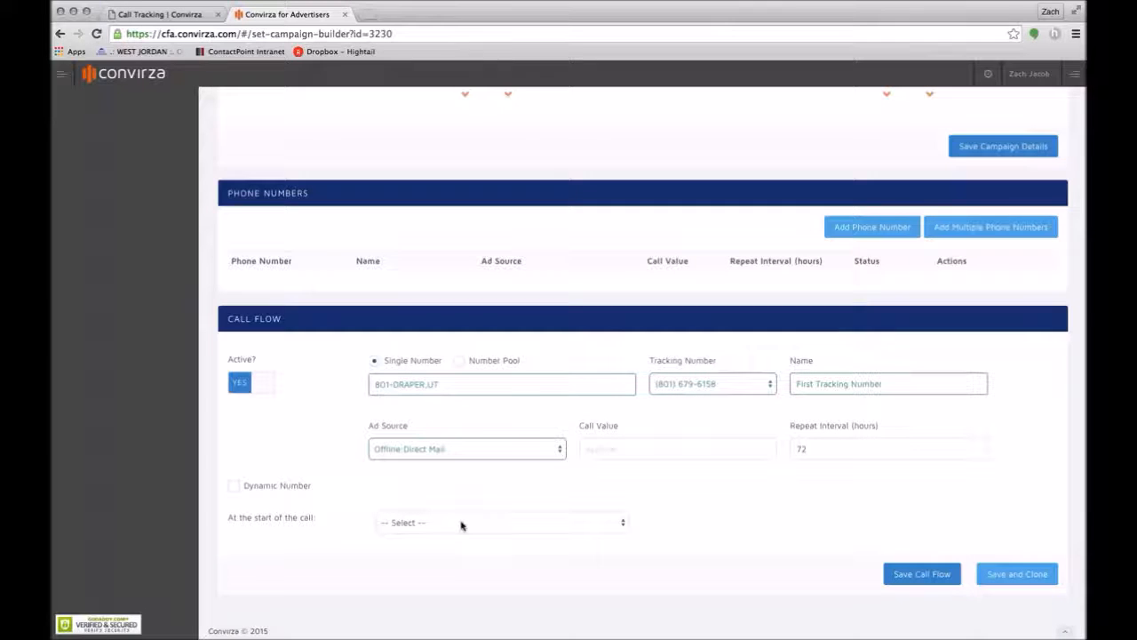
left_click(618, 448)
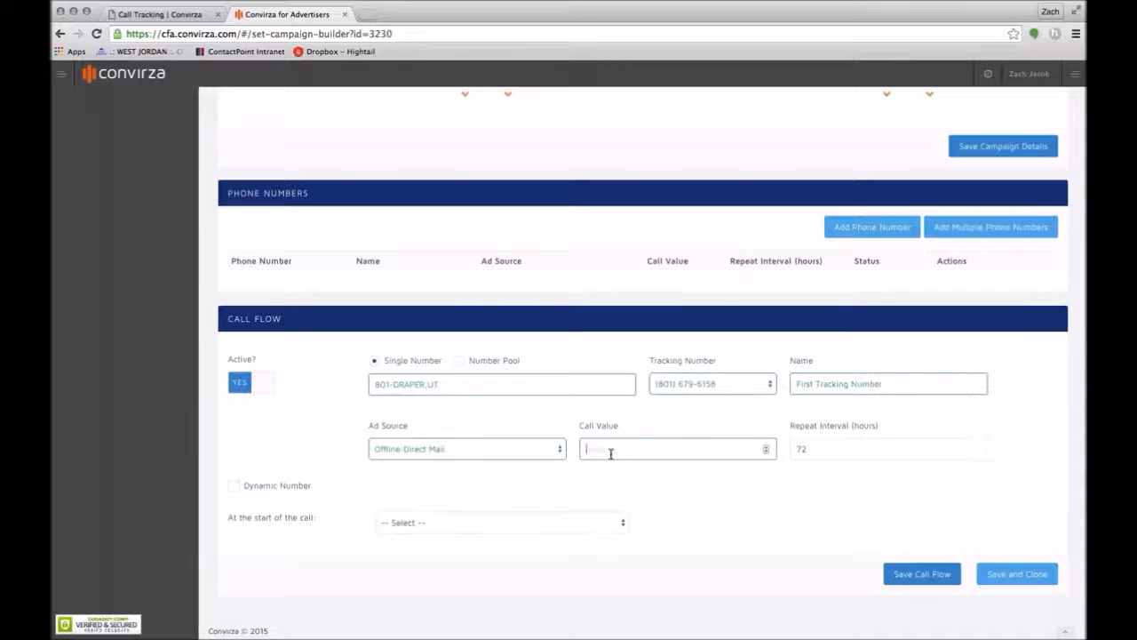
type("5")
Set the call flow's repeat interval to 24 hours.
left_click(835, 449)
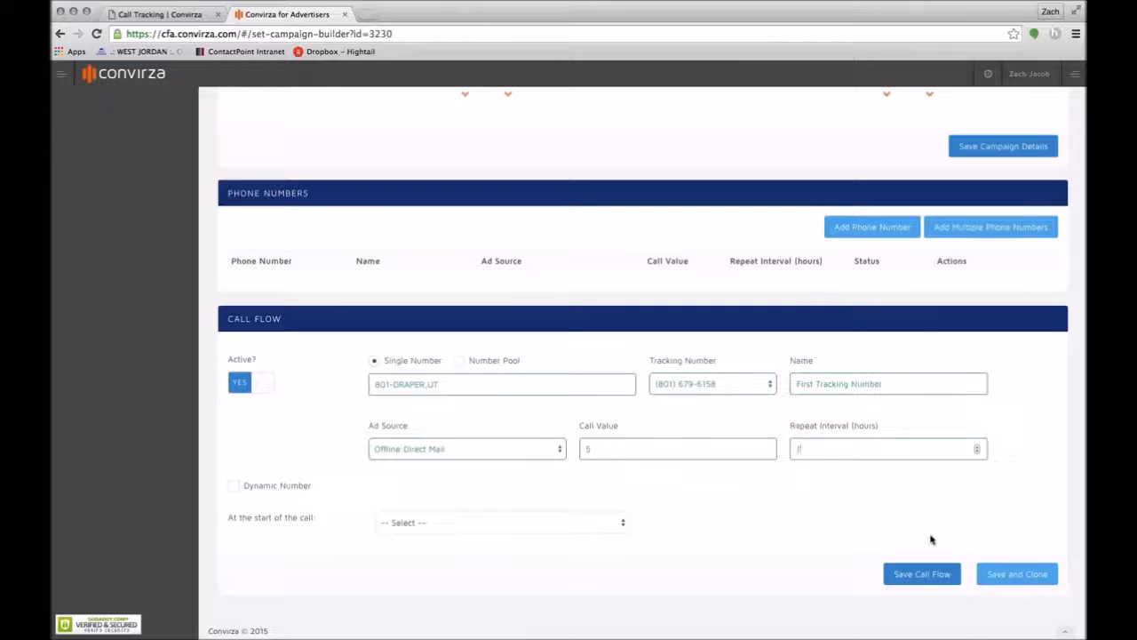
type("66")
type("00")
double_click(839, 447)
type("24")
key("Tab")
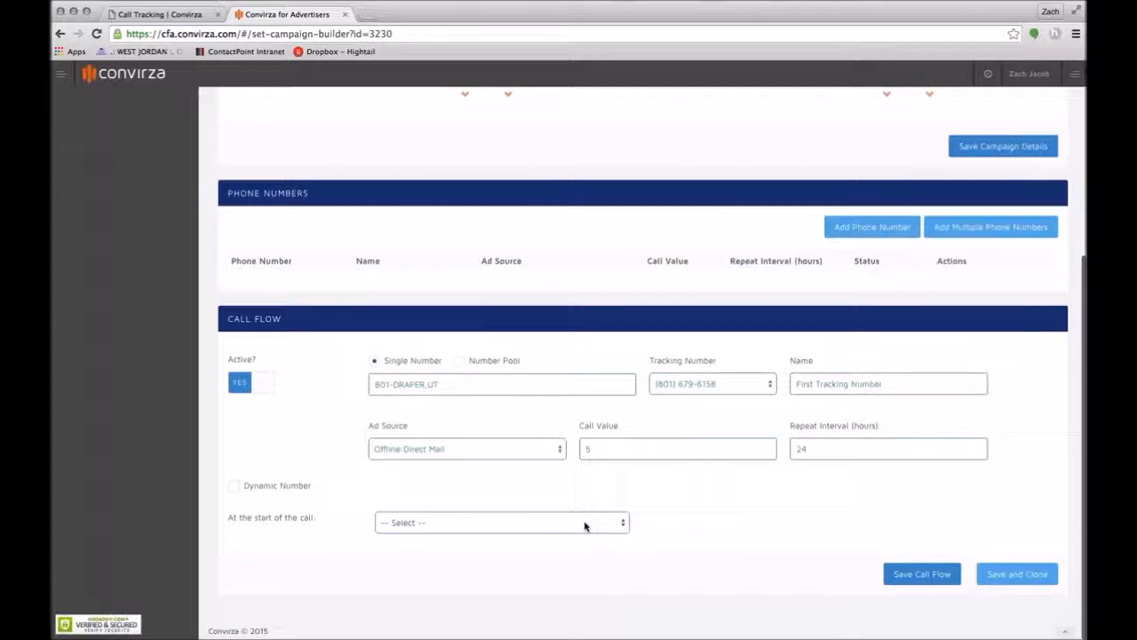
Forward calls to a phone number at the start and enable the voice prompt "Please hold for the next representative".
left_click(417, 536)
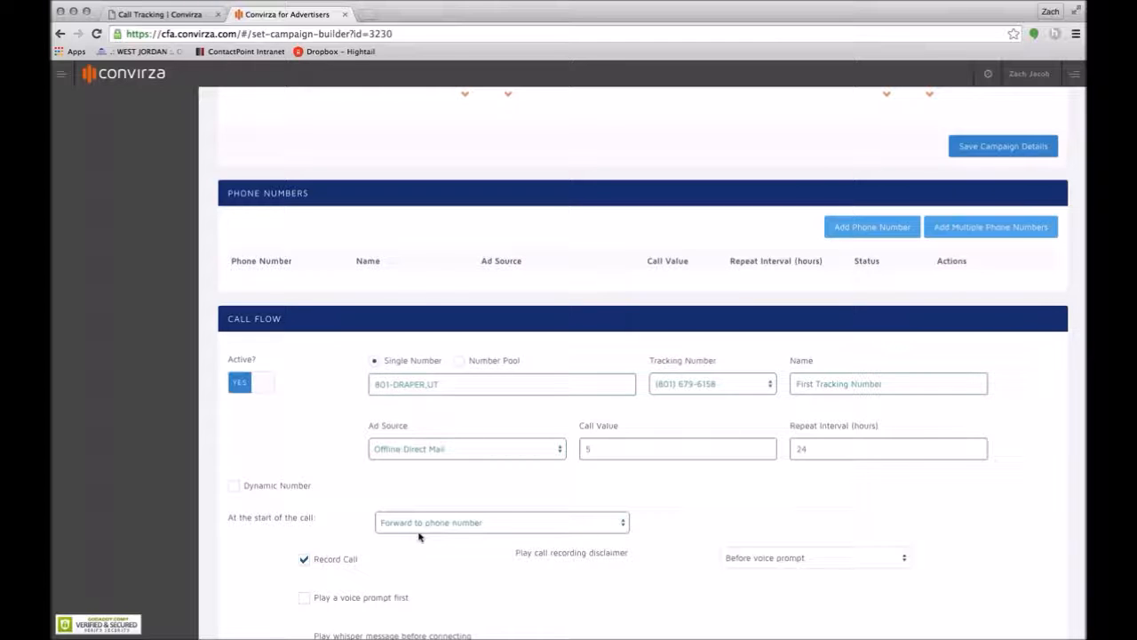
scroll(647, 526, "down", 3)
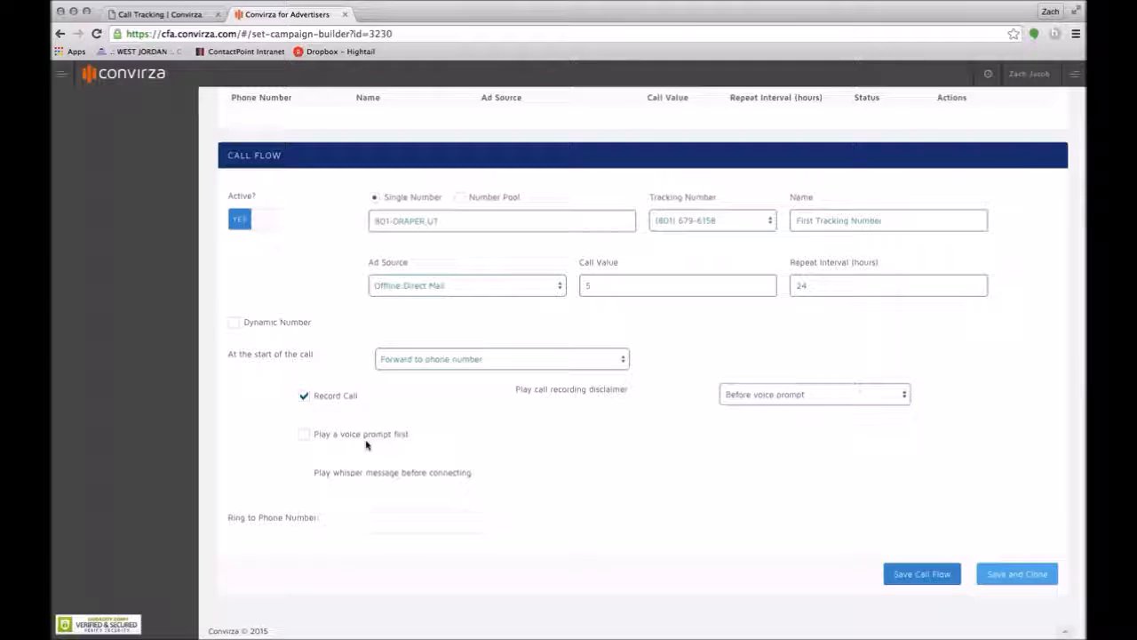
left_click(304, 433)
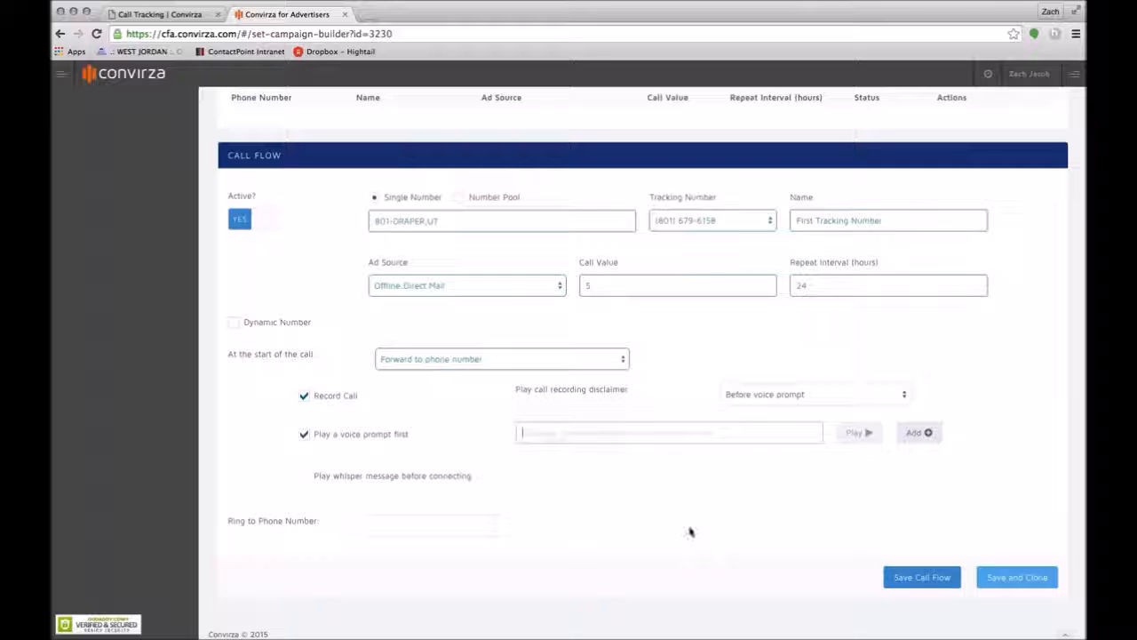
type("Please hold for the next")
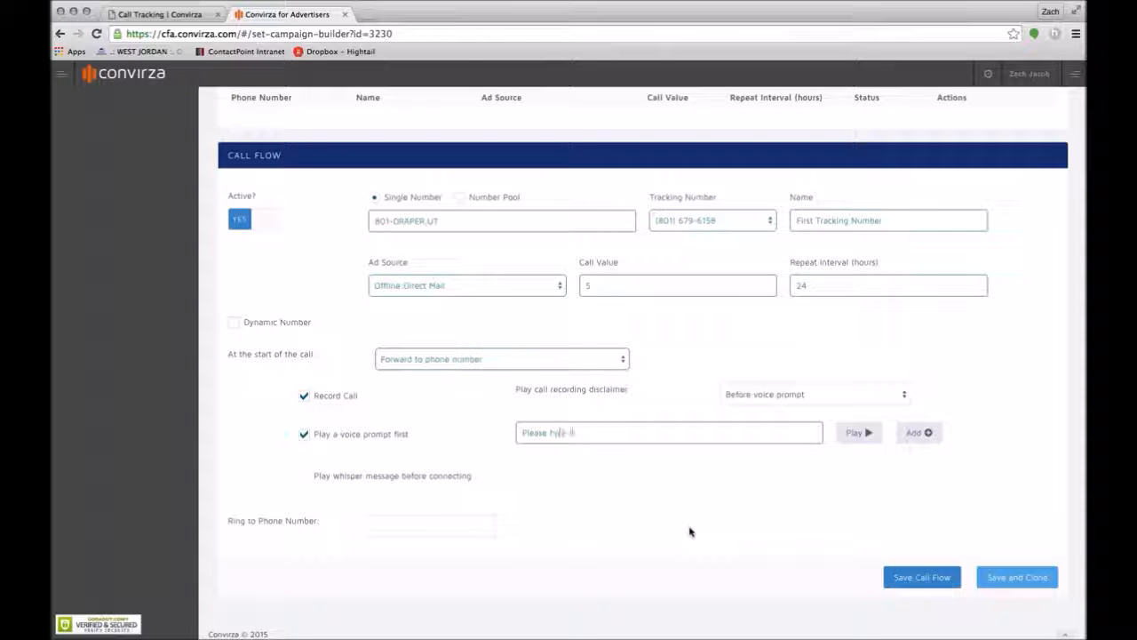
type(" representative")
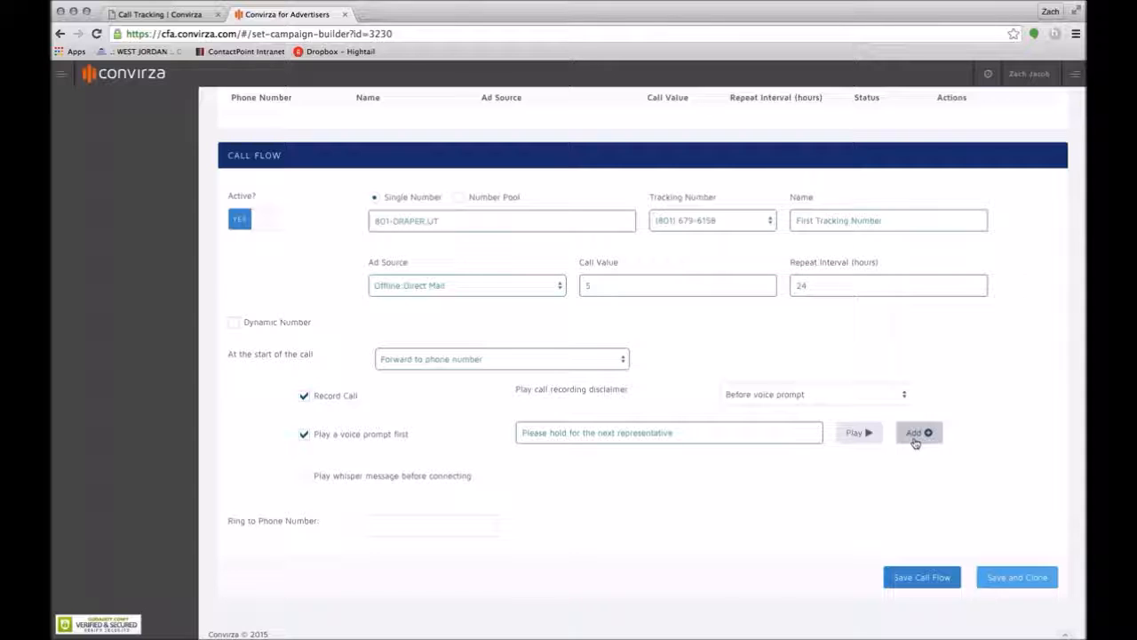
Enable a whisper message before connecting with the text "This call came from your direct mail ad".
left_click(304, 476)
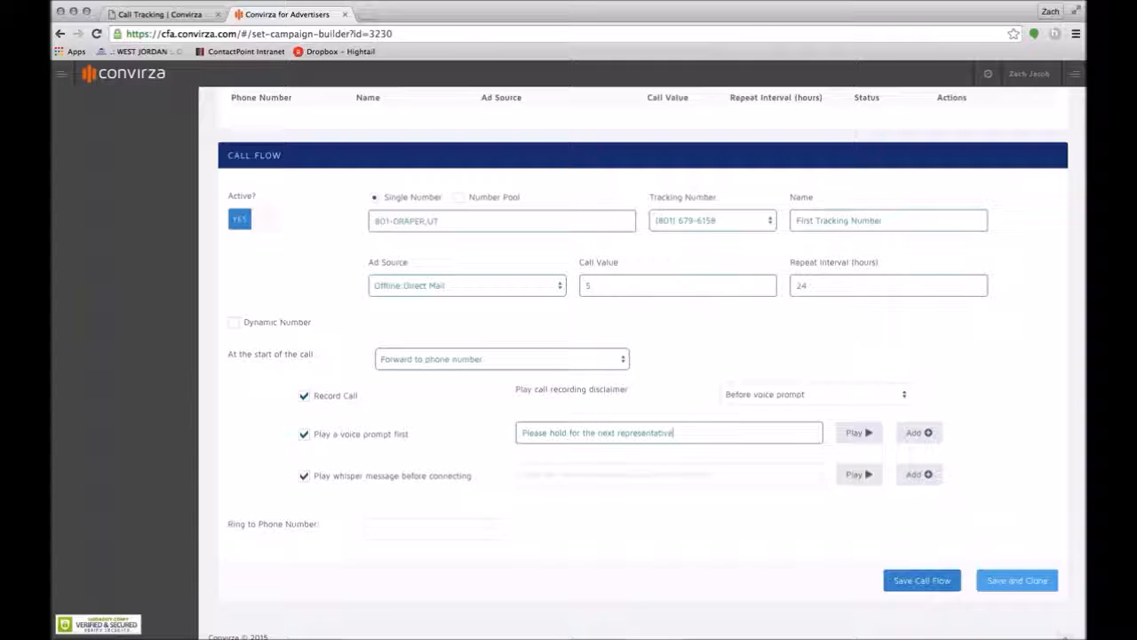
left_click(547, 479)
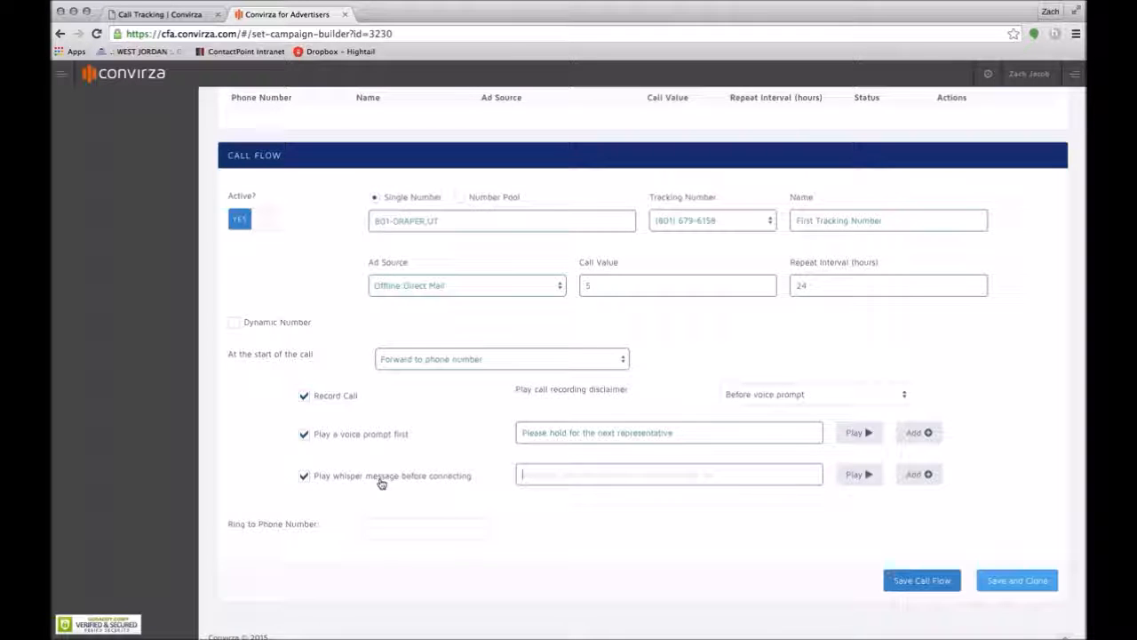
type("This call, came from")
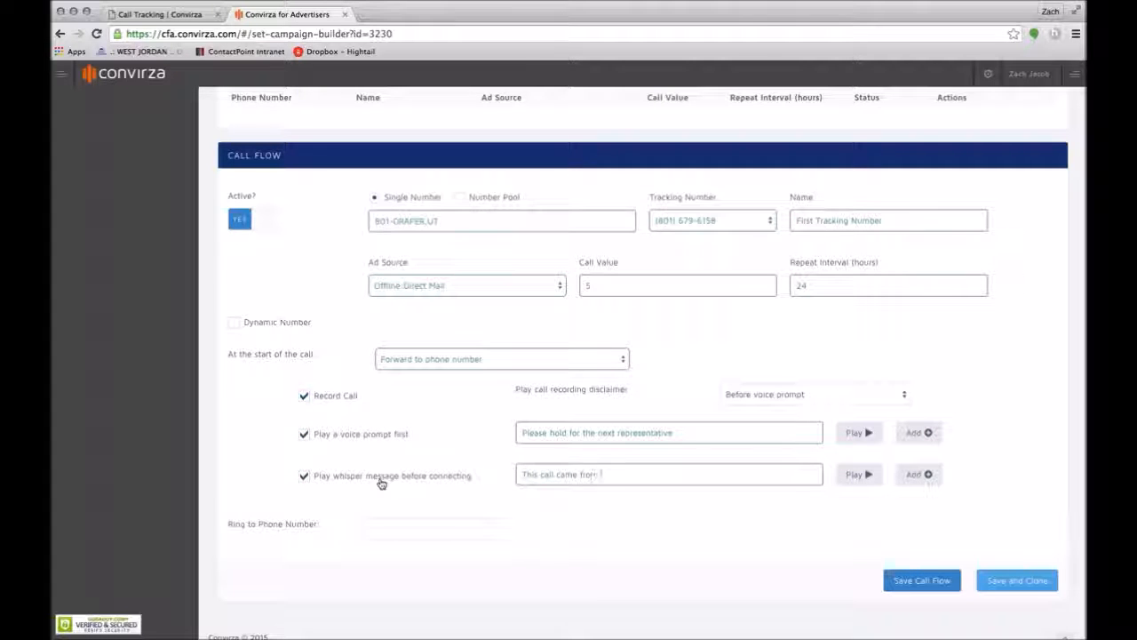
type(" your direct mail ad")
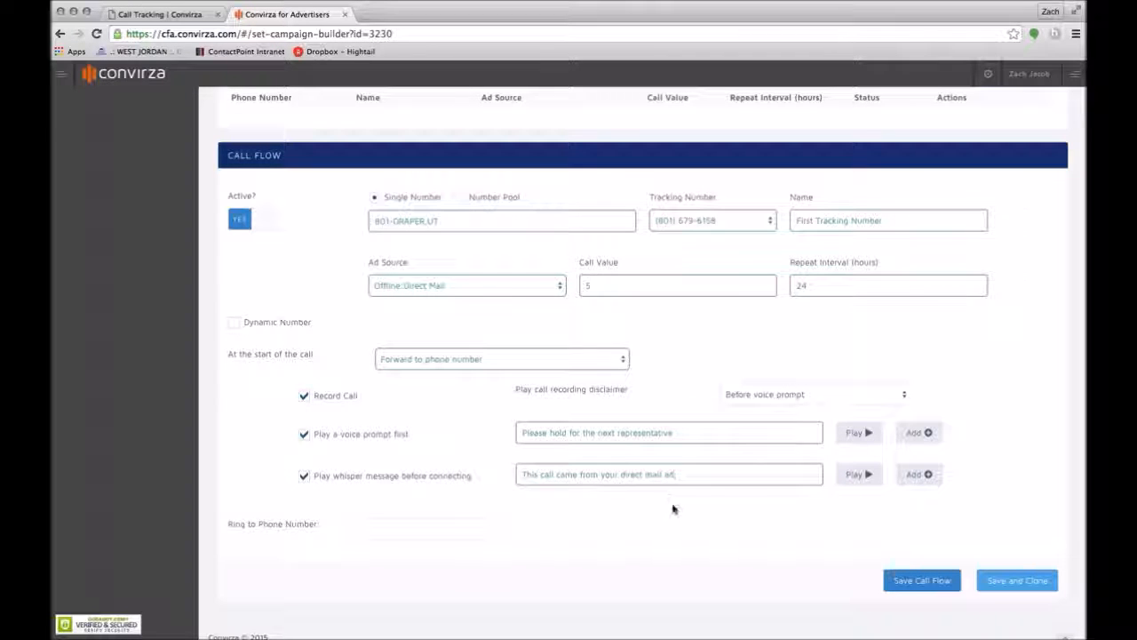
Enter the ring-to phone number that receives the forwarded calls and save the call flow.
left_click(411, 531)
type("801555123")
type("212")
left_click(906, 583)
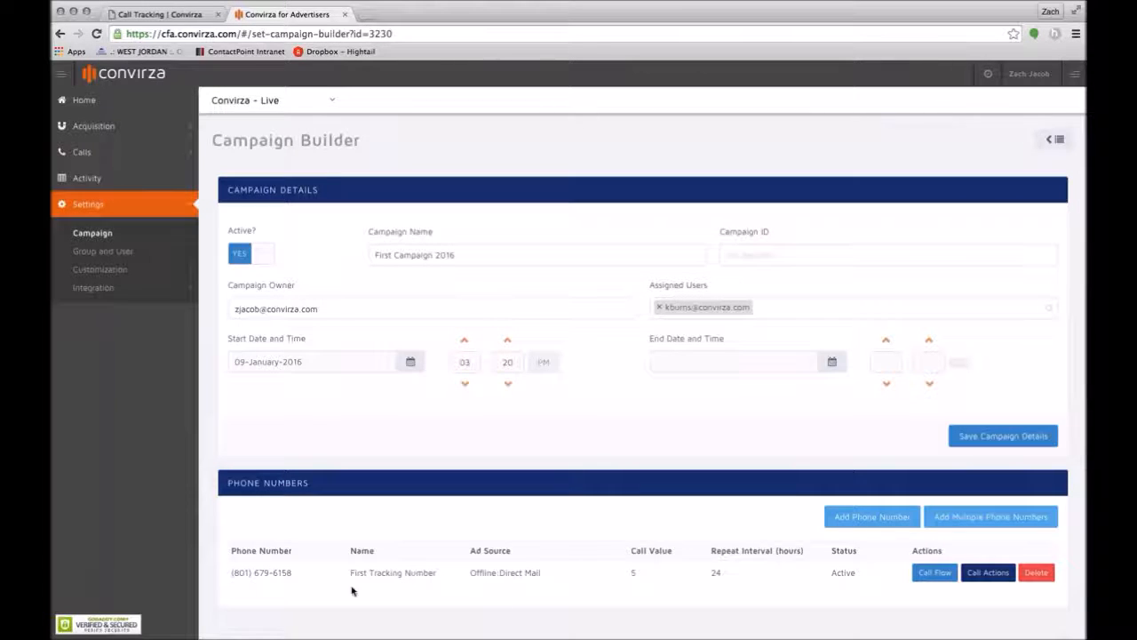
Open the call actions for First Tracking Number and set the first action's condition to missed opportunity is true.
left_click(989, 573)
scroll(921, 599, "down", 3)
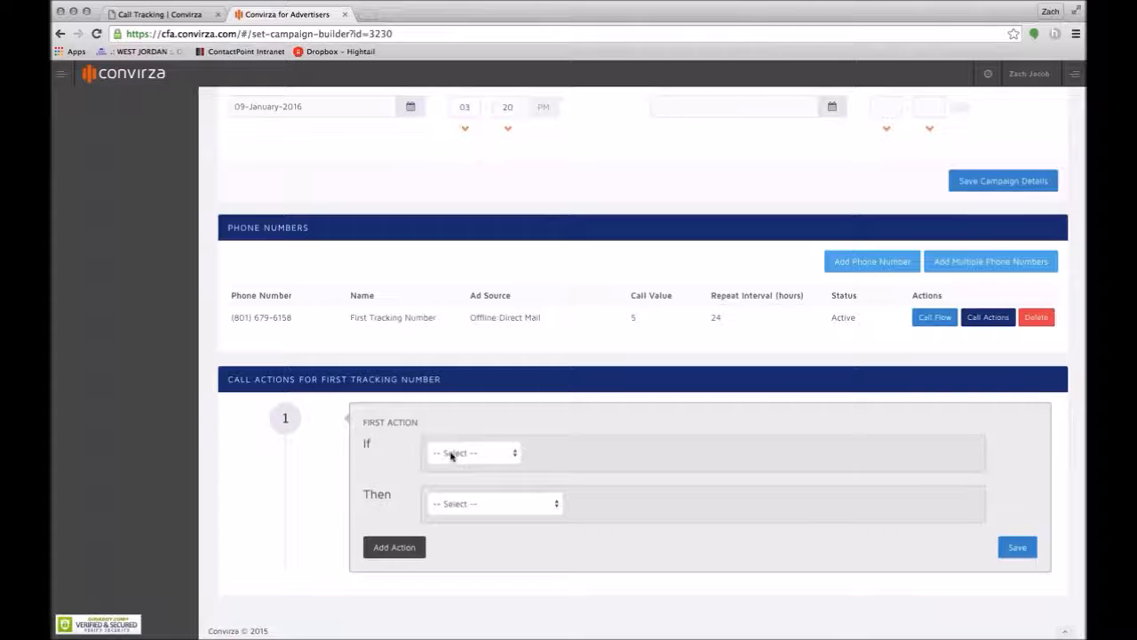
left_click(454, 516)
left_click(543, 456)
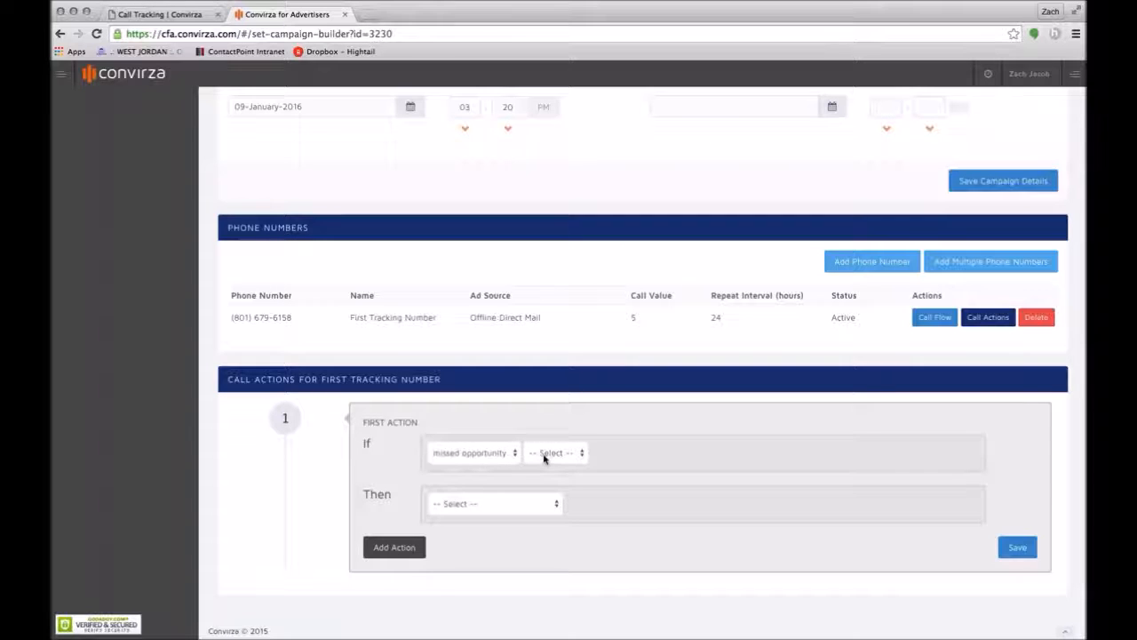
left_click(542, 465)
left_click(608, 455)
left_click(612, 471)
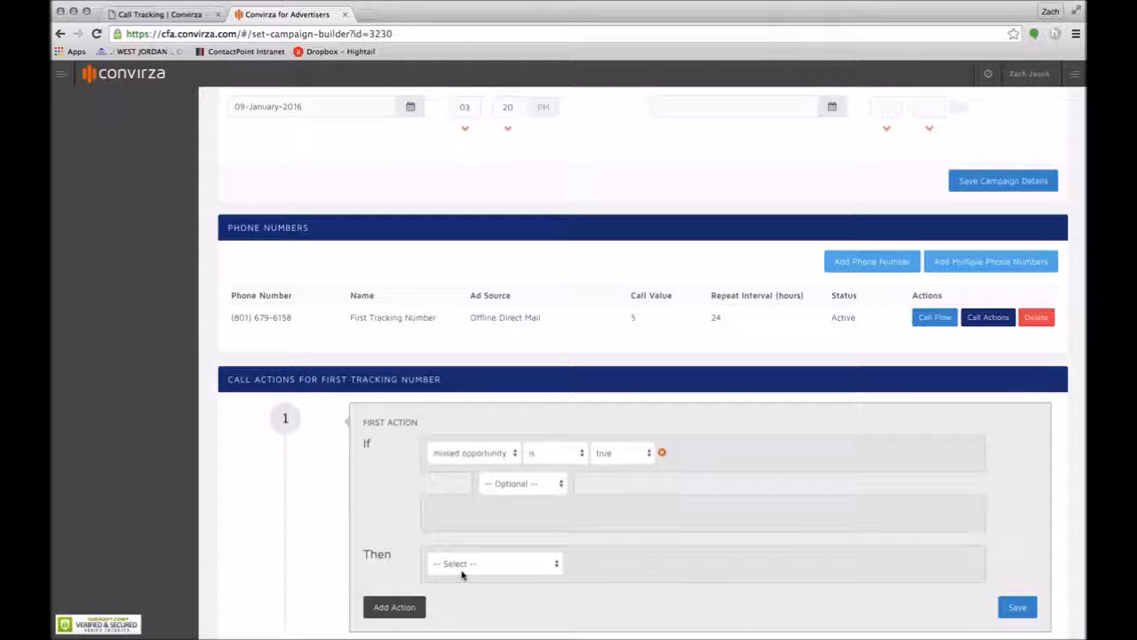
Make the first action send an email alert to the sales manager's e-mail address and save the call action.
left_click(518, 575)
left_click(589, 561)
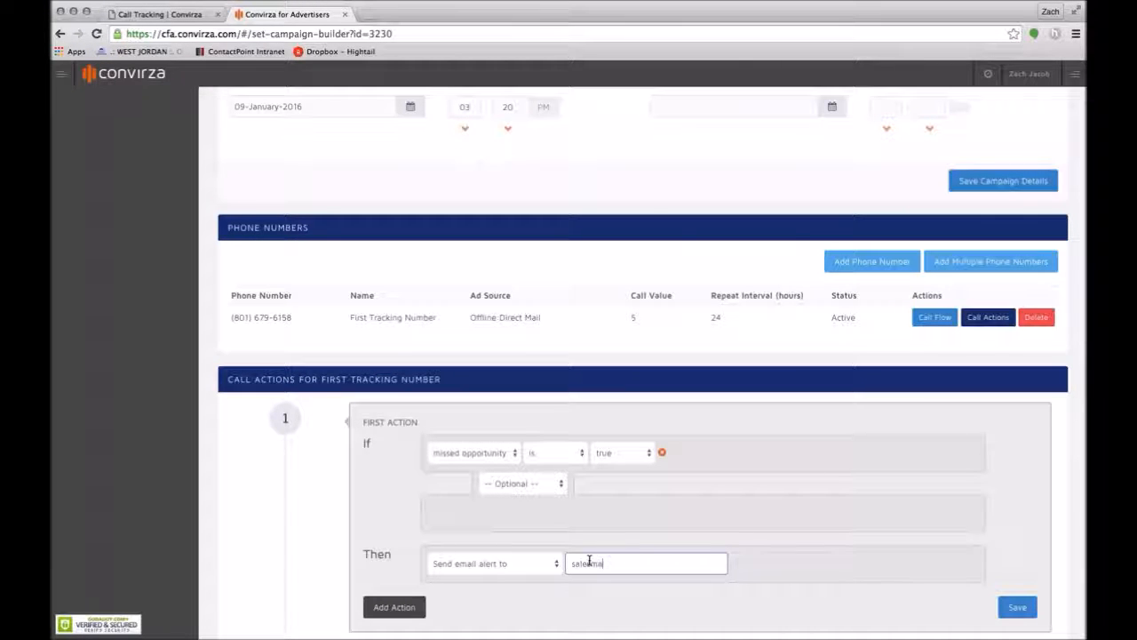
type("salesmanager@yourcompany.com")
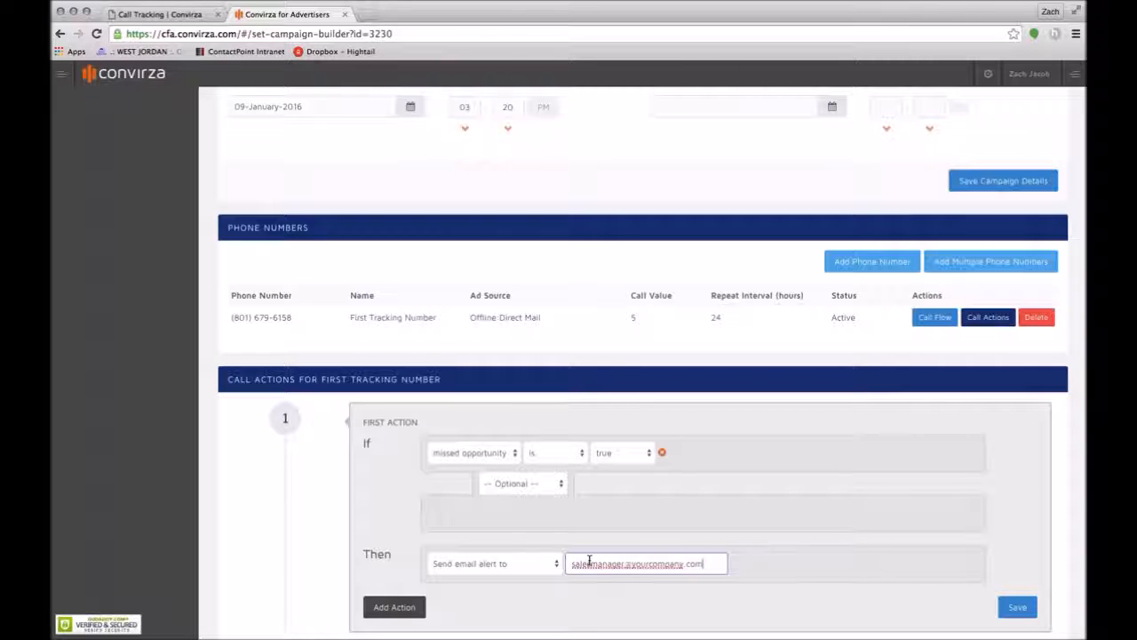
left_click(851, 567)
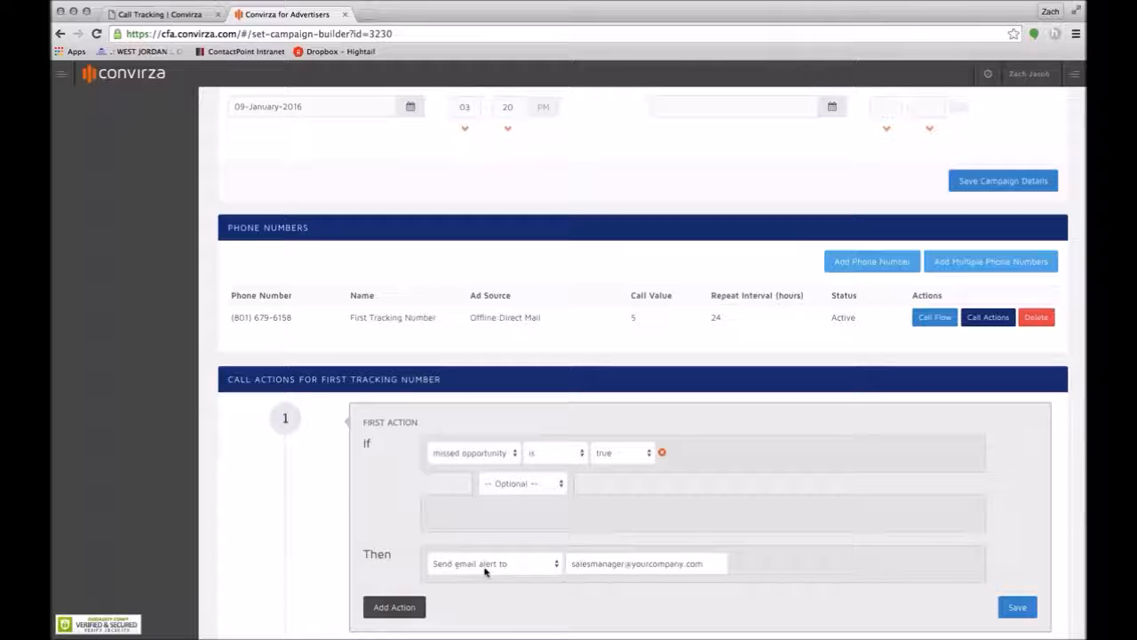
scroll(759, 573, "down", 1)
scroll(782, 569, "down", 1)
left_click(1020, 554)
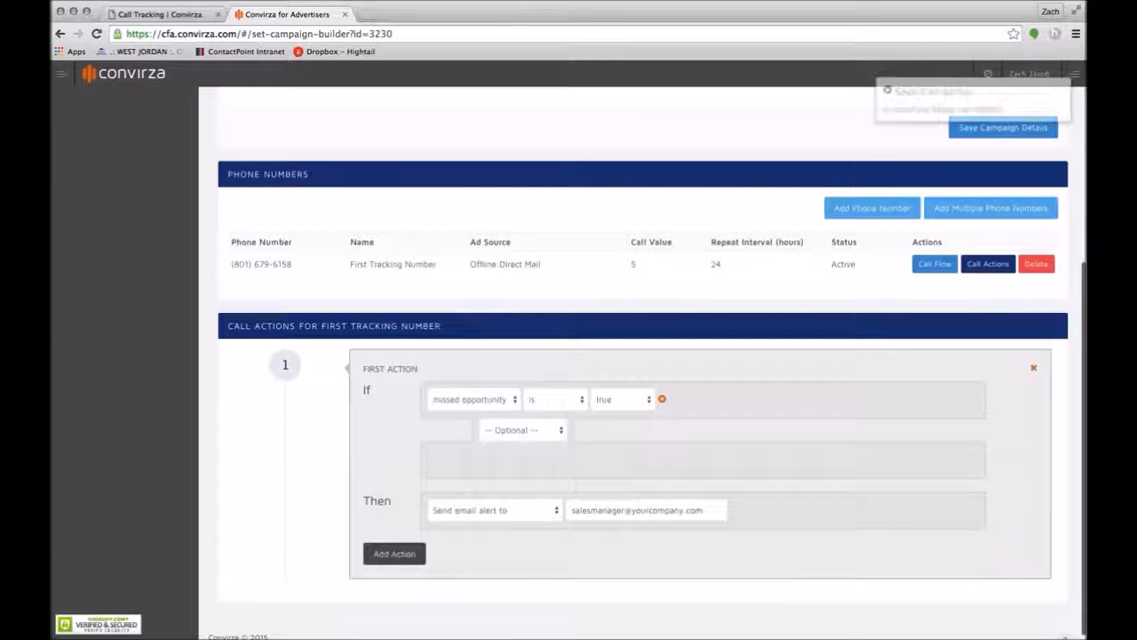
Add a second call action with the condition disposition is NO ANSWER.
scroll(277, 541, "down", 1)
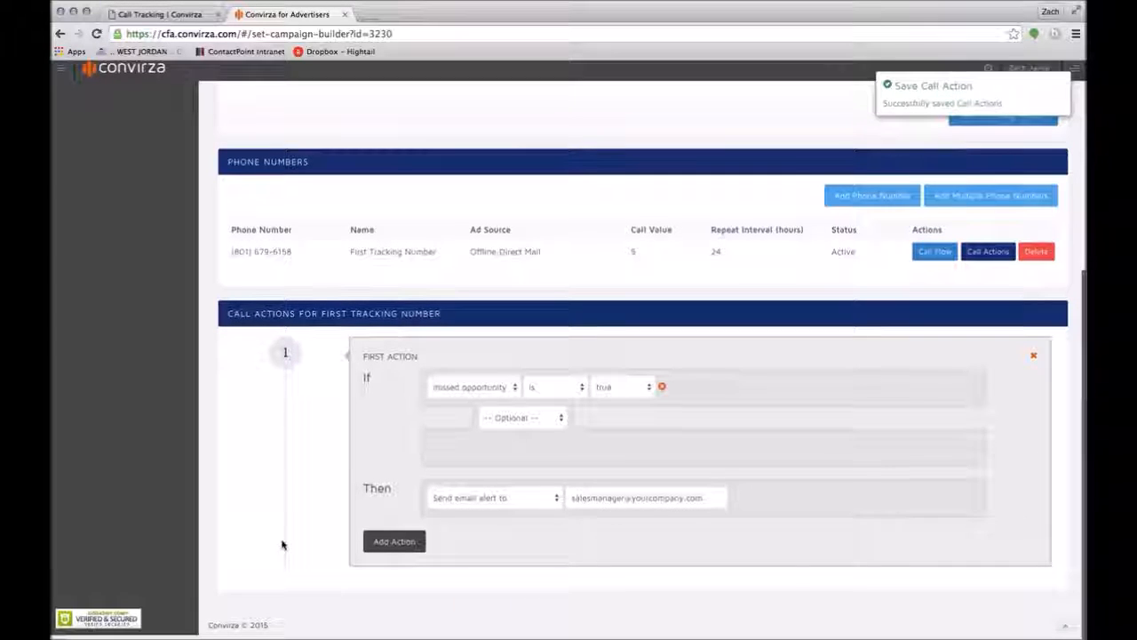
left_click(377, 553)
scroll(355, 533, "down", 3)
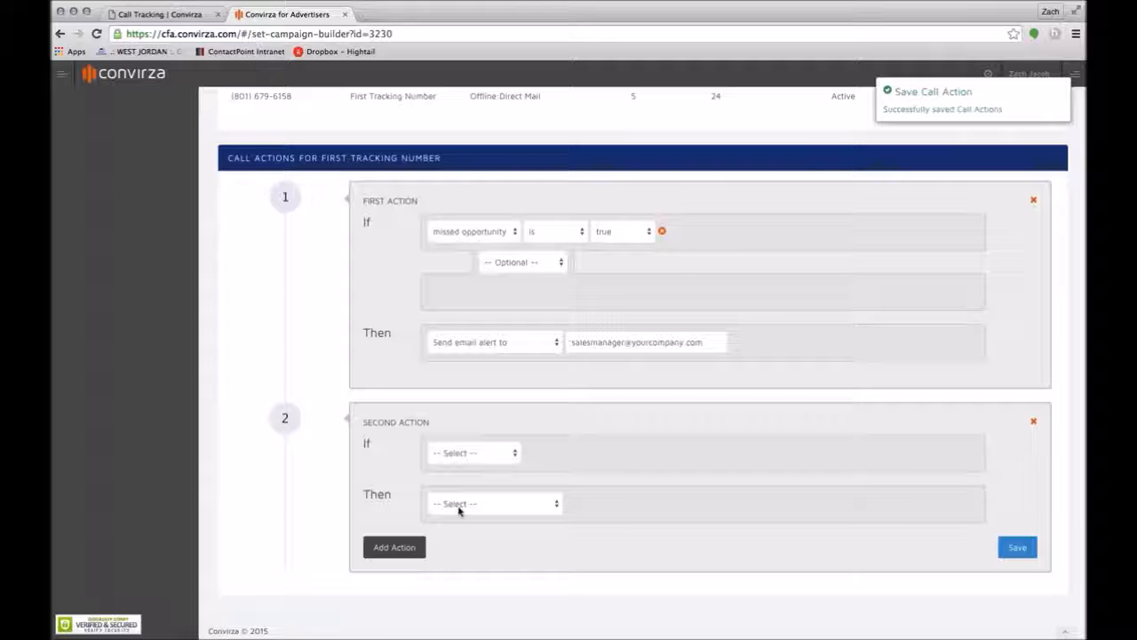
left_click(471, 453)
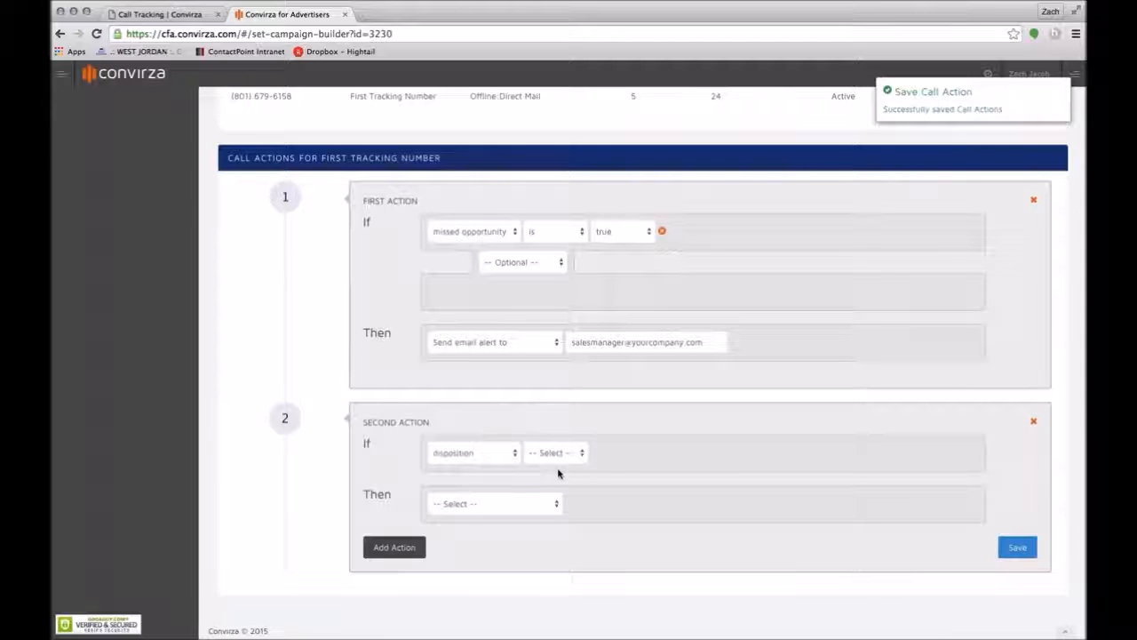
left_click(554, 454)
left_click(620, 455)
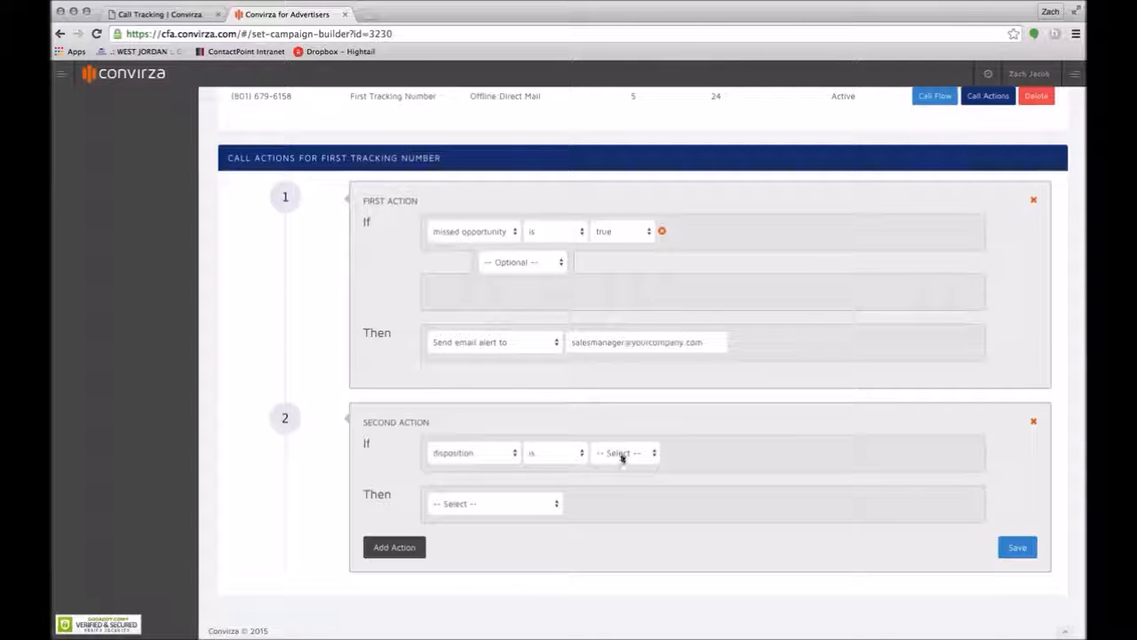
left_click(616, 505)
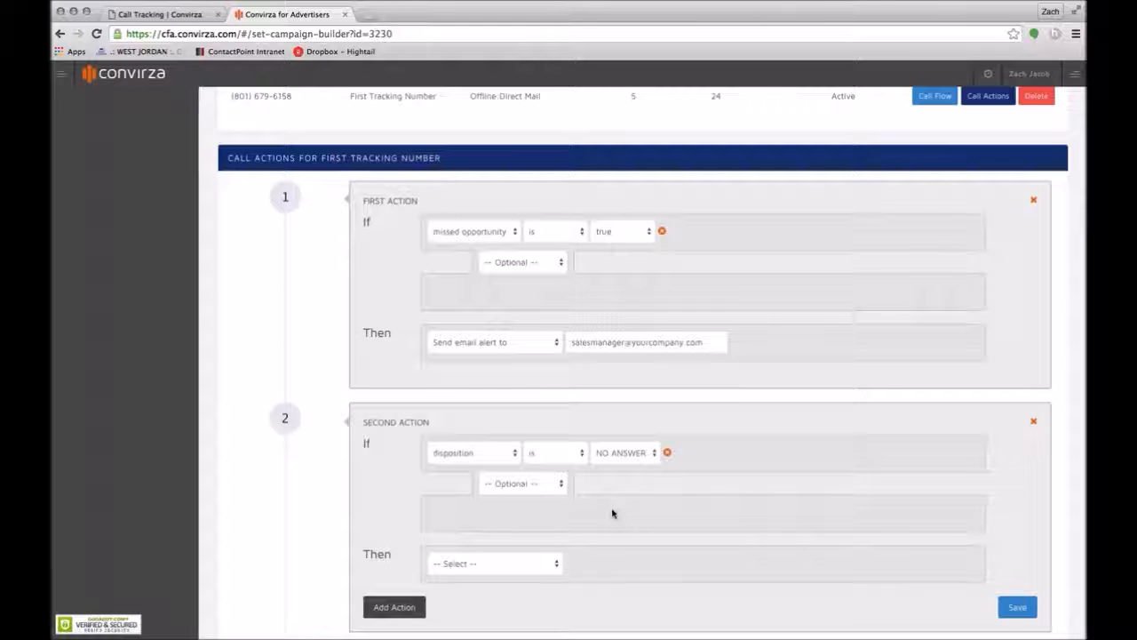
Set the second action's result to Flag for call back and save the call actions.
scroll(610, 513, "down", 2)
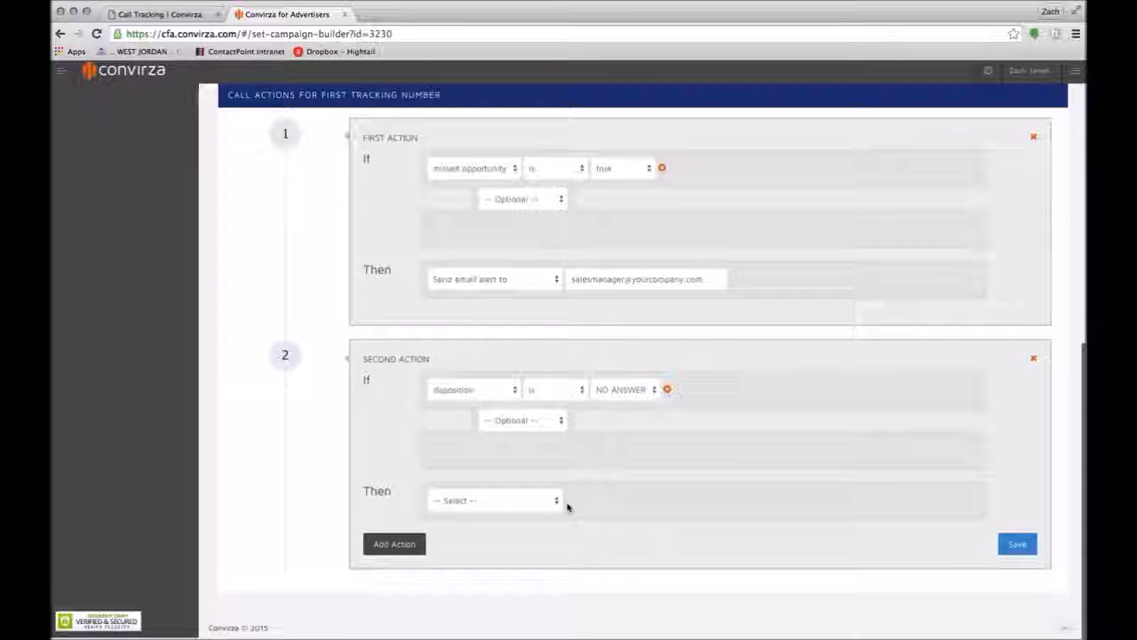
left_click(486, 552)
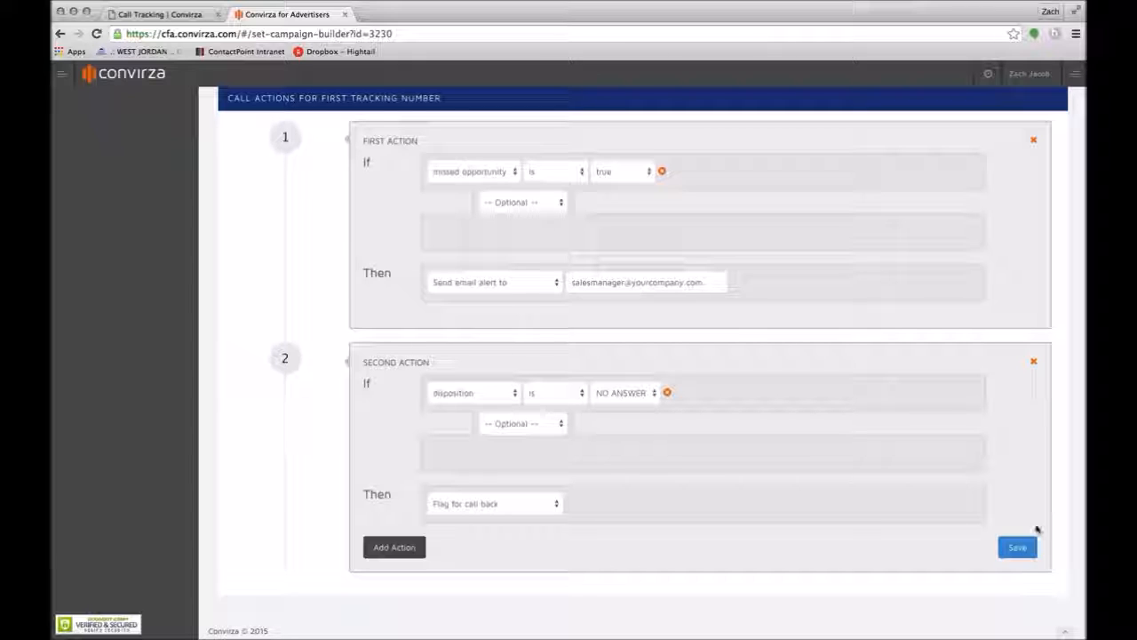
left_click(1017, 547)
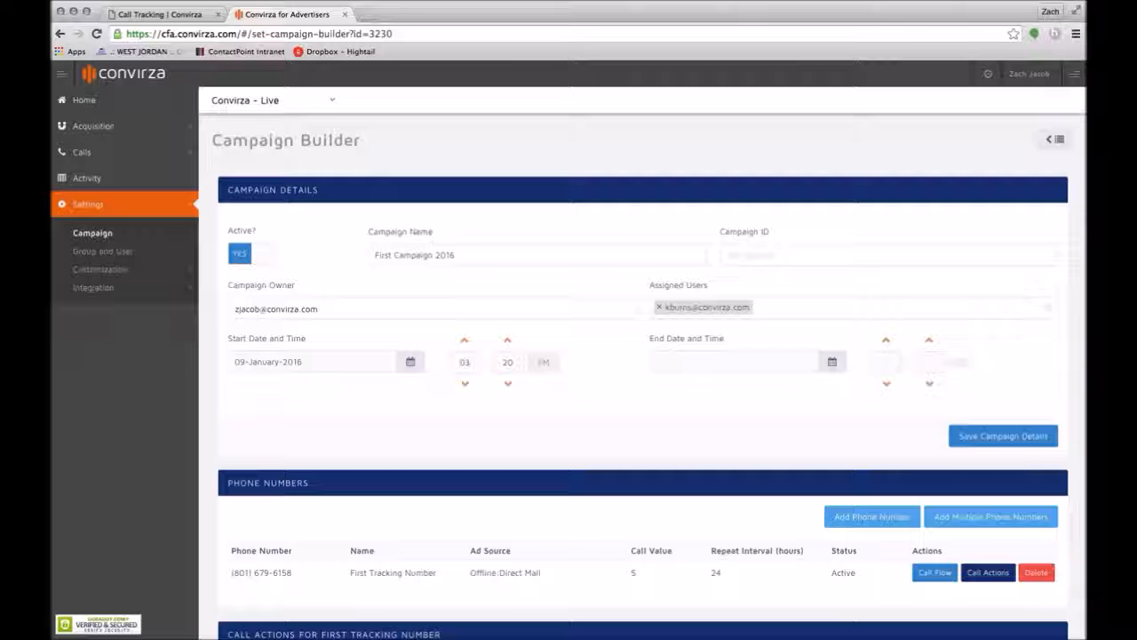
Remove the assigned user from the campaign details and review the campaign's phone number and call actions.
left_click(659, 306)
scroll(600, 391, "down", 5)
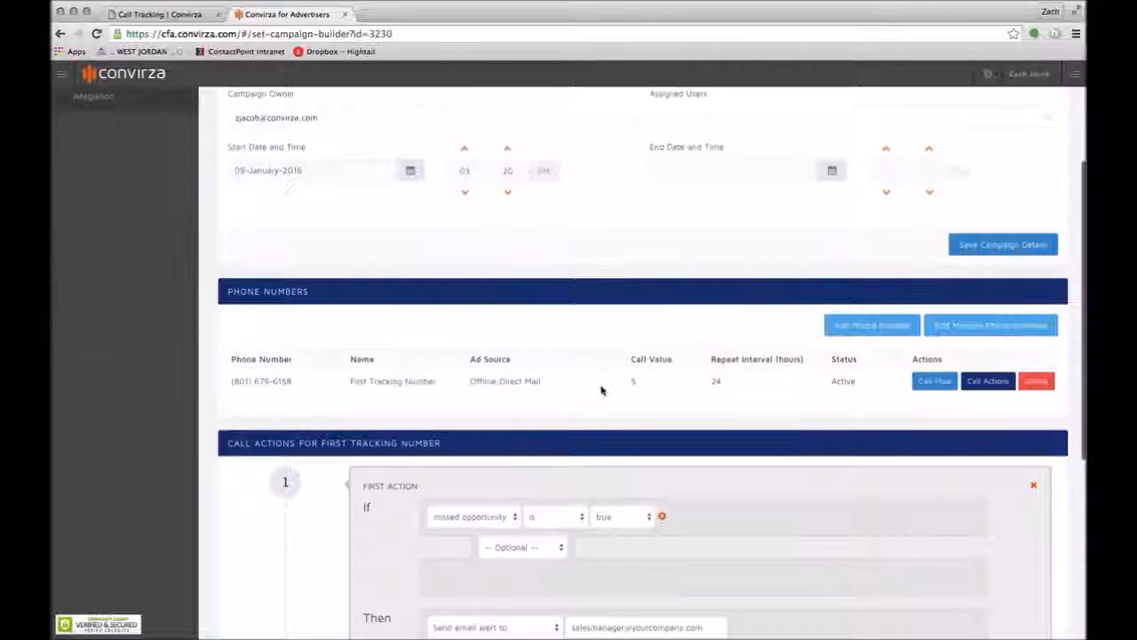
scroll(600, 391, "down", 2)
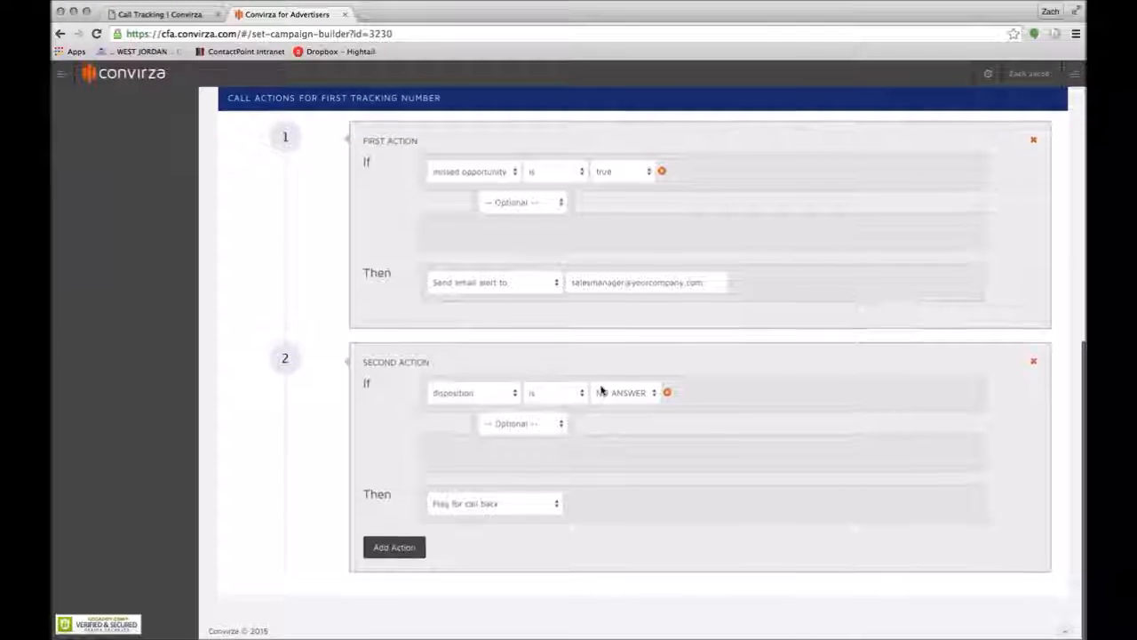
scroll(601, 391, "up", 4)
scroll(600, 391, "up", 3)
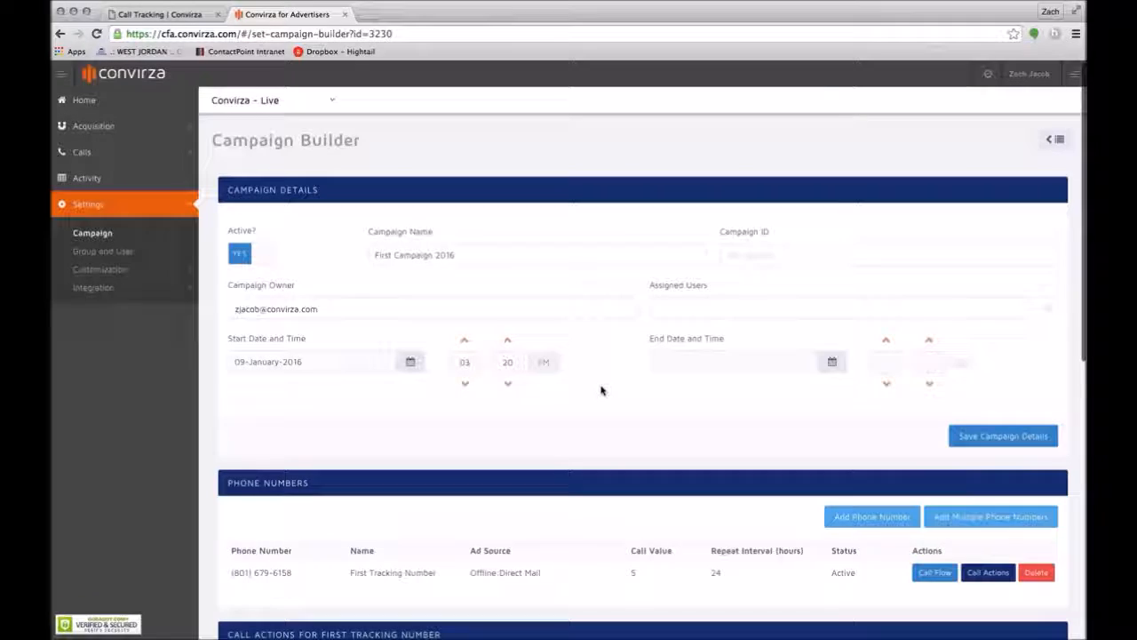